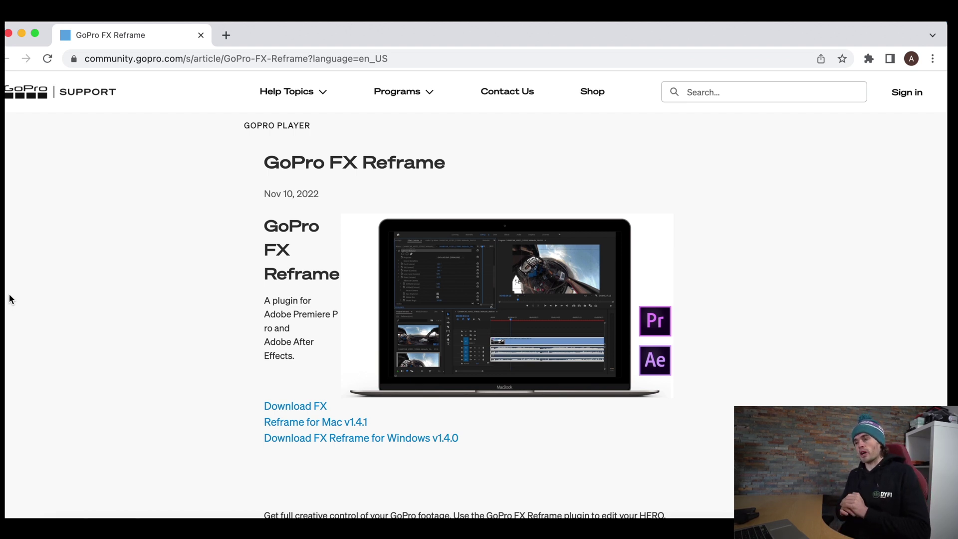
Highlight the GoPro FX Reframe title text twice, clearing the selection each time
{"action": "left_click_drag", "start_coordinate": [265, 166], "coordinate": [445, 165]}
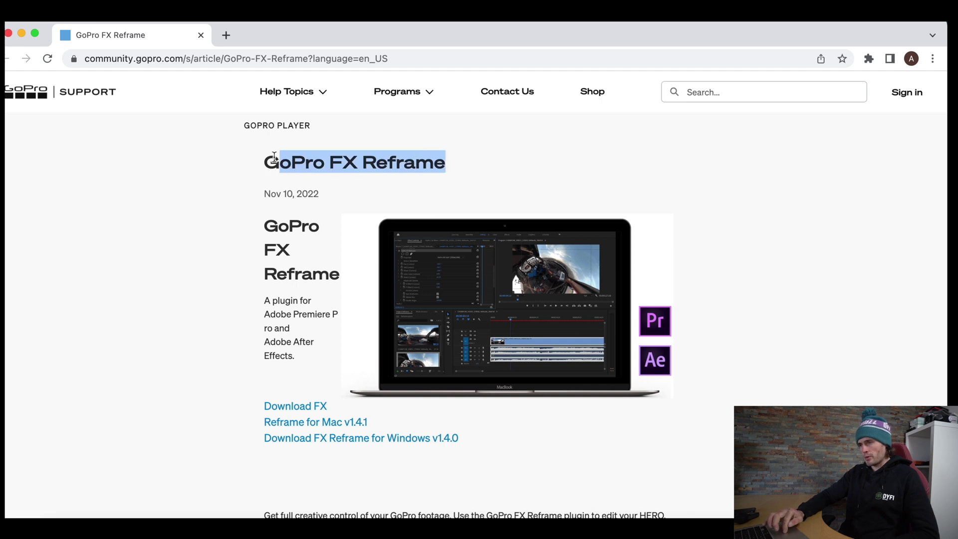
{"action": "left_click", "coordinate": [270, 156]}
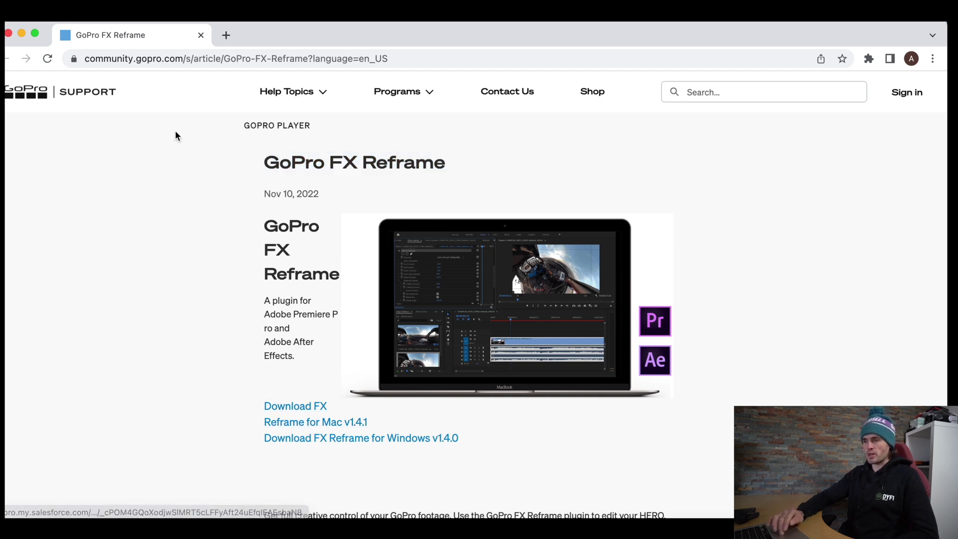
{"action": "left_click_drag", "start_coordinate": [266, 176], "coordinate": [470, 171]}
{"action": "left_click", "coordinate": [470, 172]}
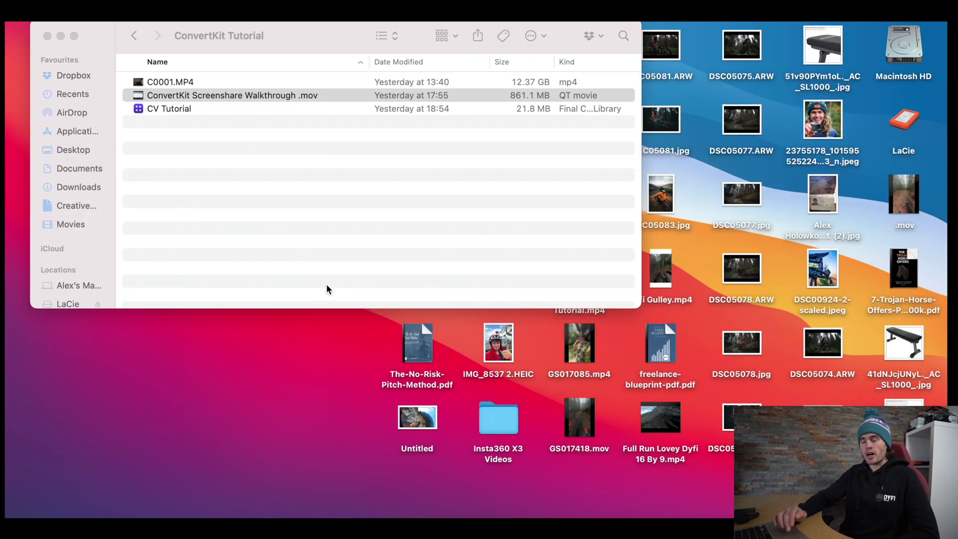
In Finder, close the ConvertKit Tutorial window and browse LaCie › 2022 › MTB › Videos
{"action": "left_click", "coordinate": [244, 188]}
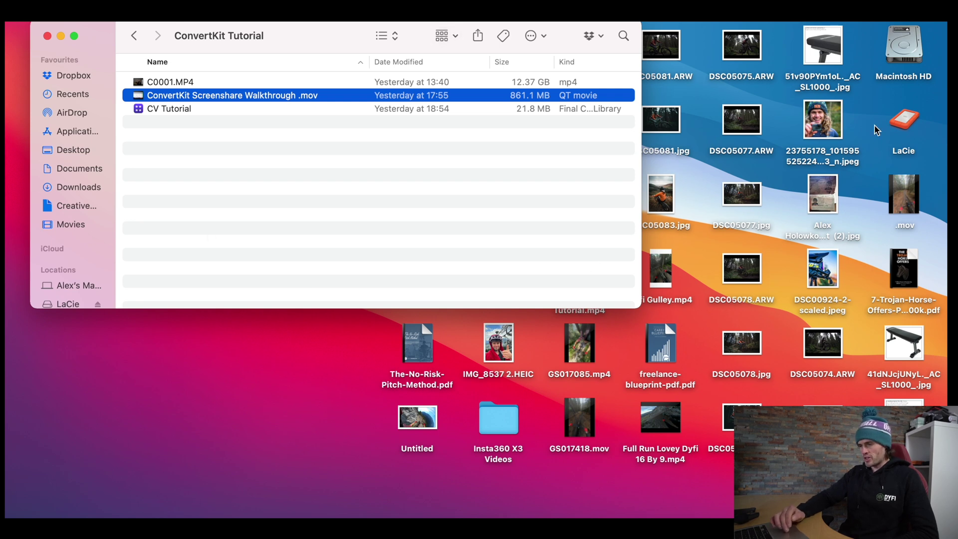
{"action": "left_click", "coordinate": [47, 36]}
{"action": "double_click", "coordinate": [909, 131]}
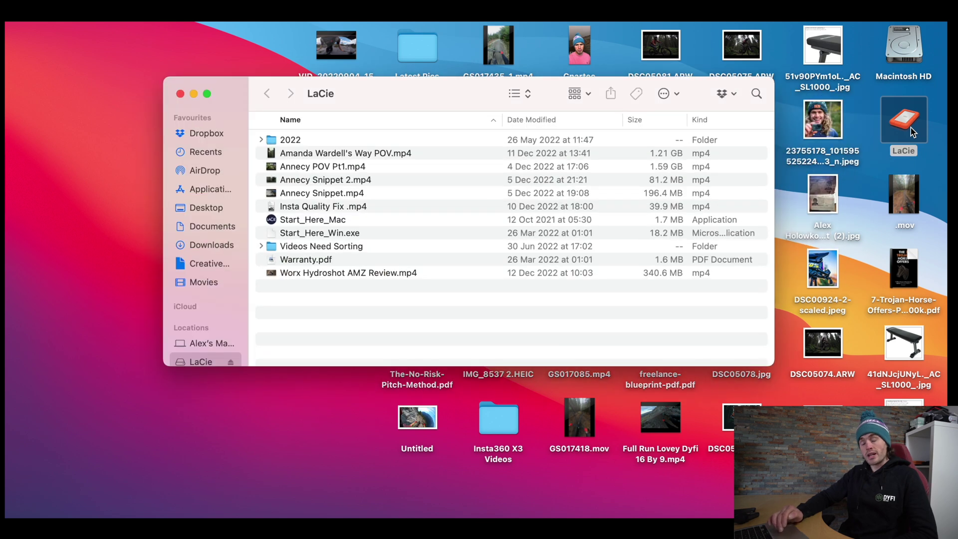
{"action": "double_click", "coordinate": [293, 142]}
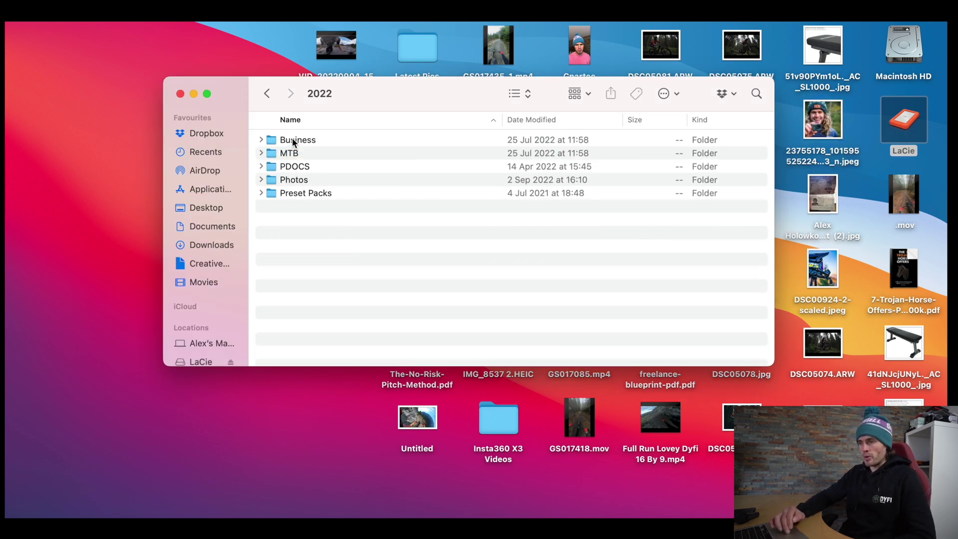
{"action": "double_click", "coordinate": [301, 154]}
{"action": "double_click", "coordinate": [307, 169]}
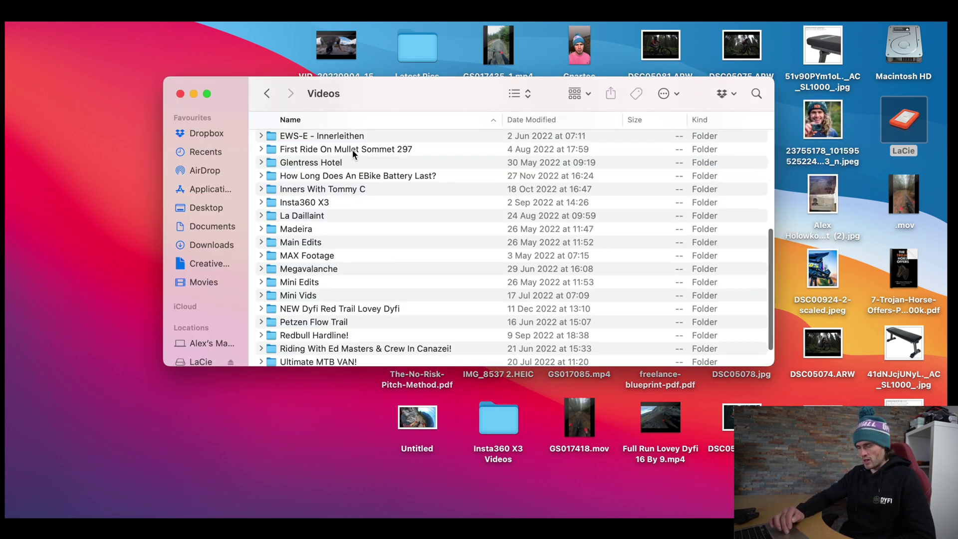
{"action": "scroll", "coordinate": [324, 218], "scroll_direction": "down", "scroll_amount": 3}
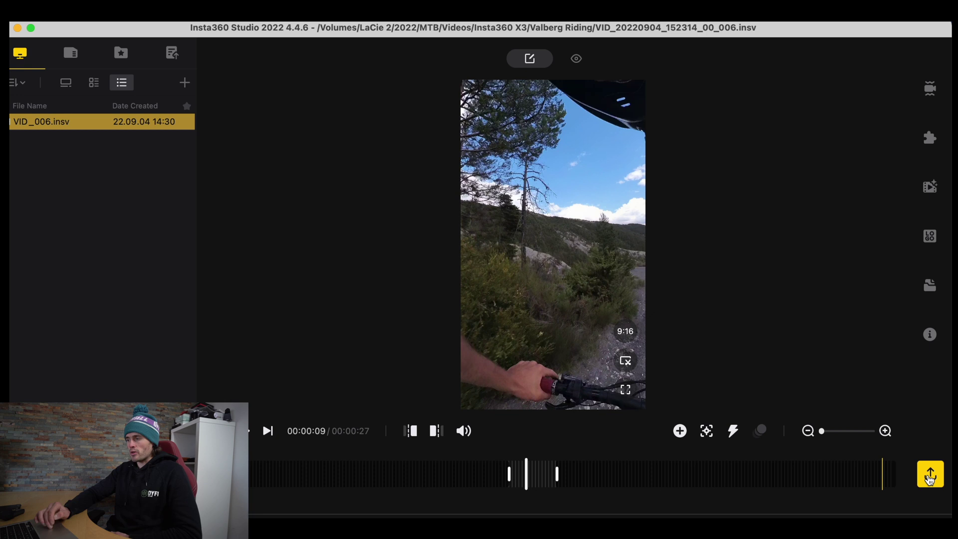
Export the clip as a full 360 Video with the bitrate set to 40 Mbps
{"action": "left_click", "coordinate": [930, 476]}
{"action": "left_click", "coordinate": [534, 120]}
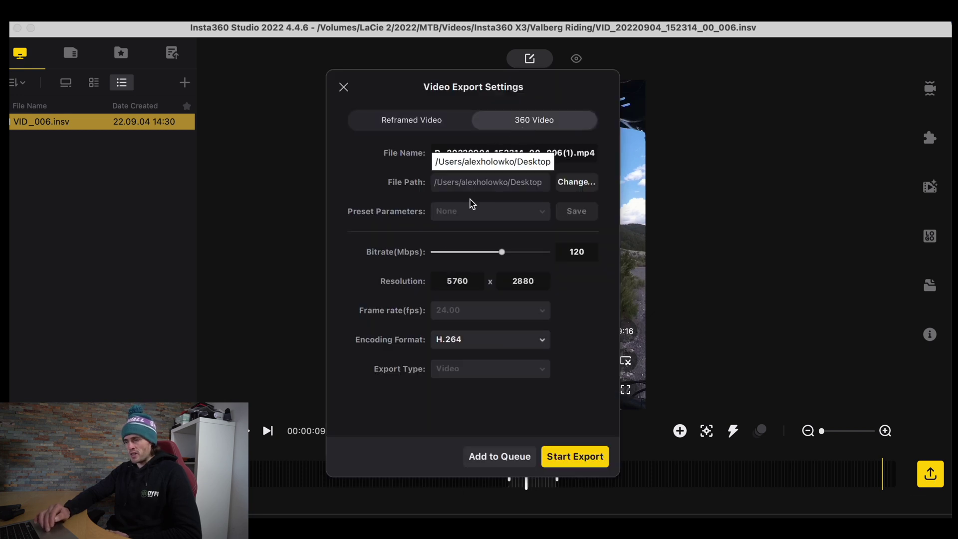
{"action": "double_click", "coordinate": [591, 252]}
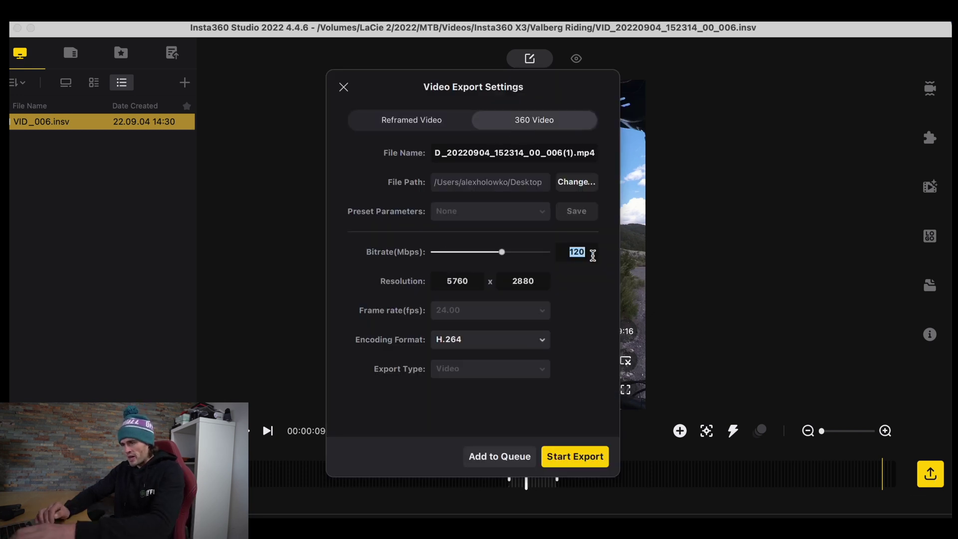
{"action": "type", "text": "40"}
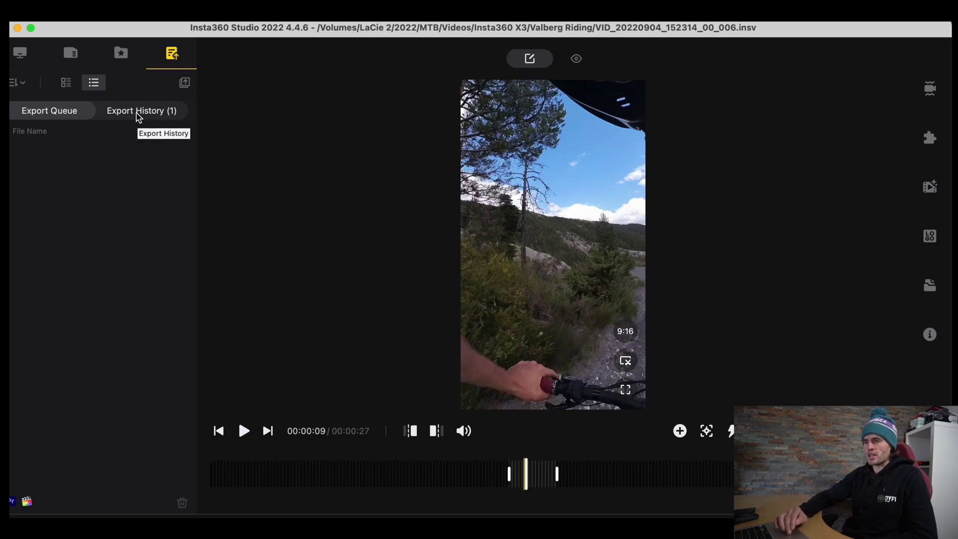
From Export History, reveal VID_20220904_152314_00_006(1).mp4 in its Desktop folder
{"action": "left_click", "coordinate": [149, 115]}
{"action": "left_click", "coordinate": [103, 147]}
{"action": "right_click", "coordinate": [102, 146]}
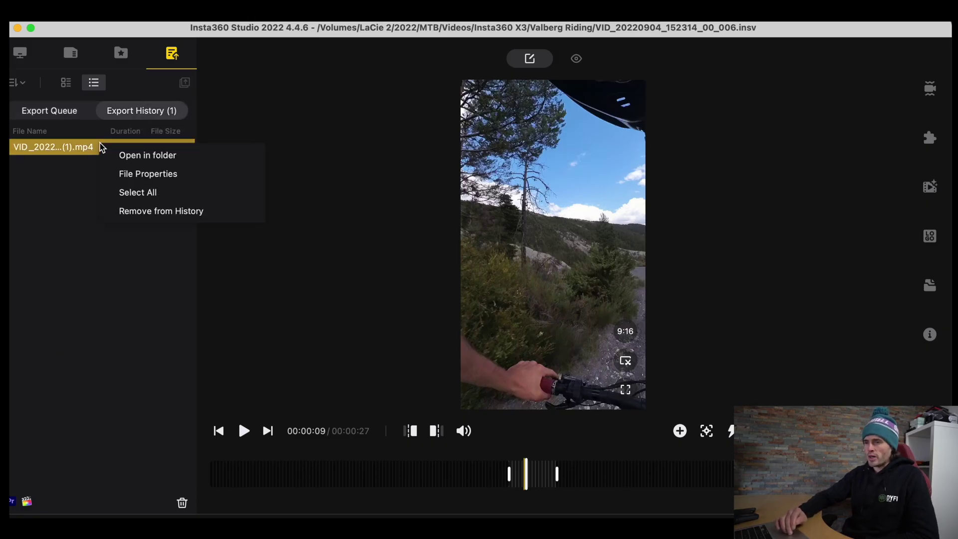
{"action": "left_click", "coordinate": [122, 157]}
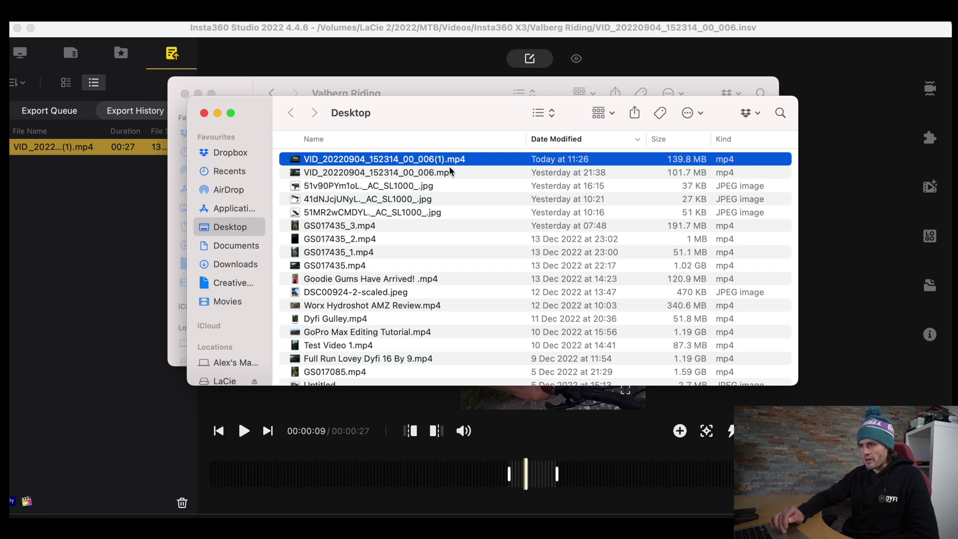
Minimize Insta360 Studio and Quick Look the exported MP4, then close the preview
{"action": "left_click", "coordinate": [18, 29]}
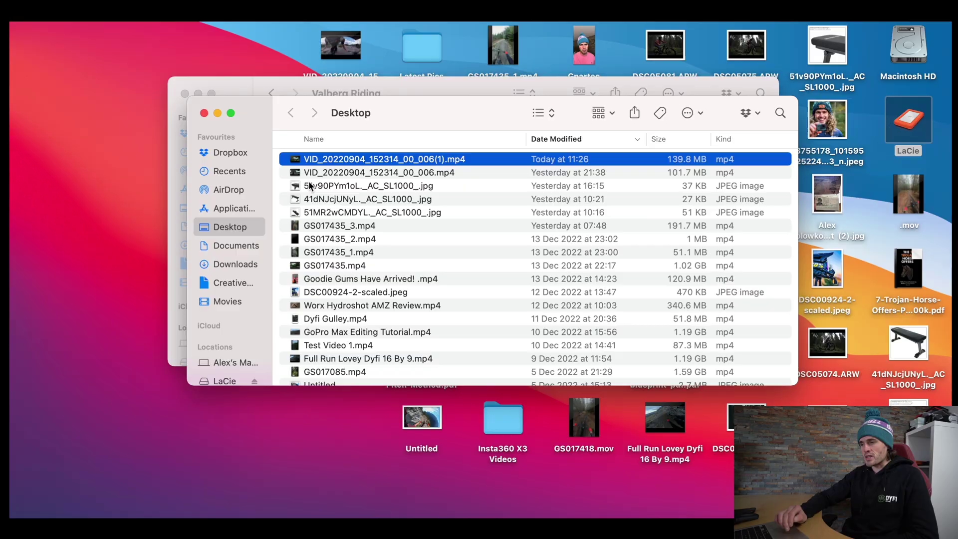
{"action": "key", "text": "space"}
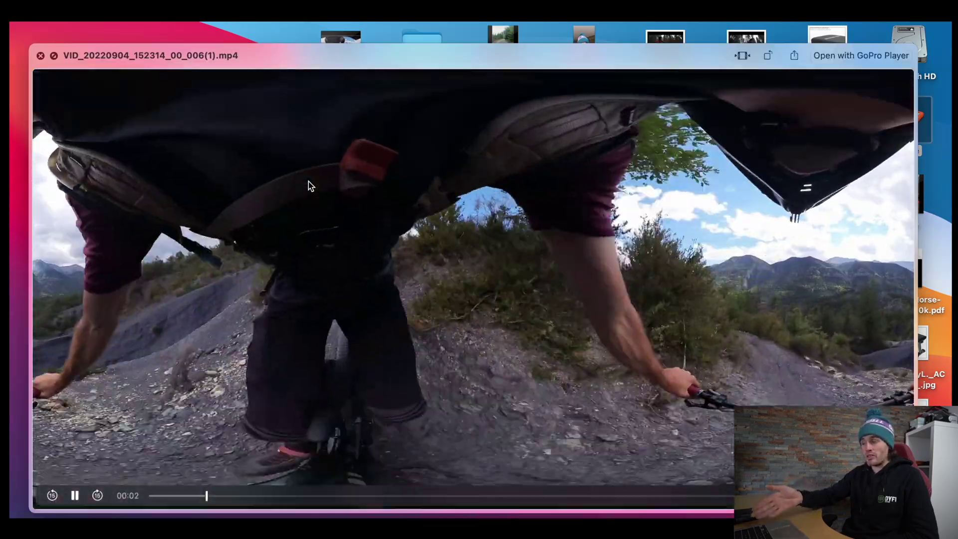
{"action": "key", "text": "space"}
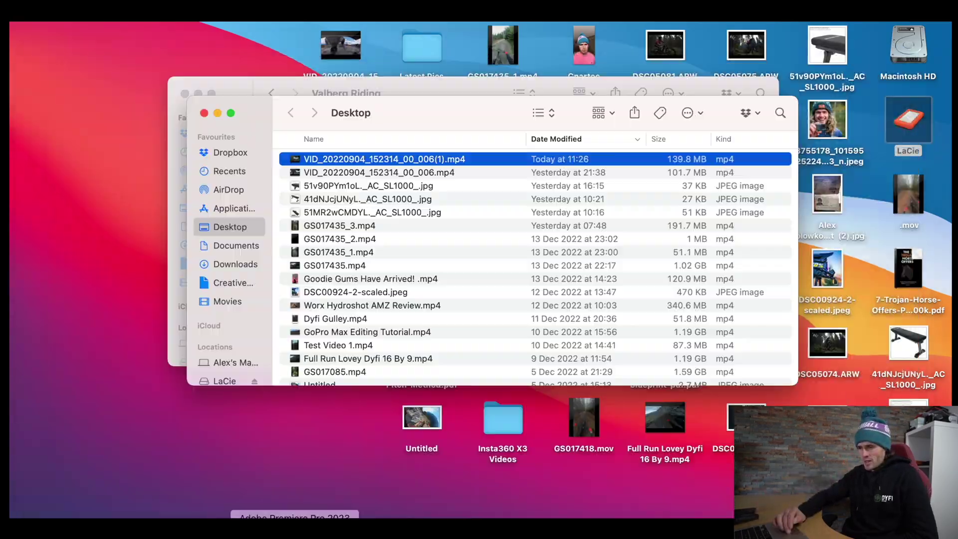
In Premiere Pro, create a new project named Untitled, replacing the existing one
{"action": "left_click", "coordinate": [342, 496]}
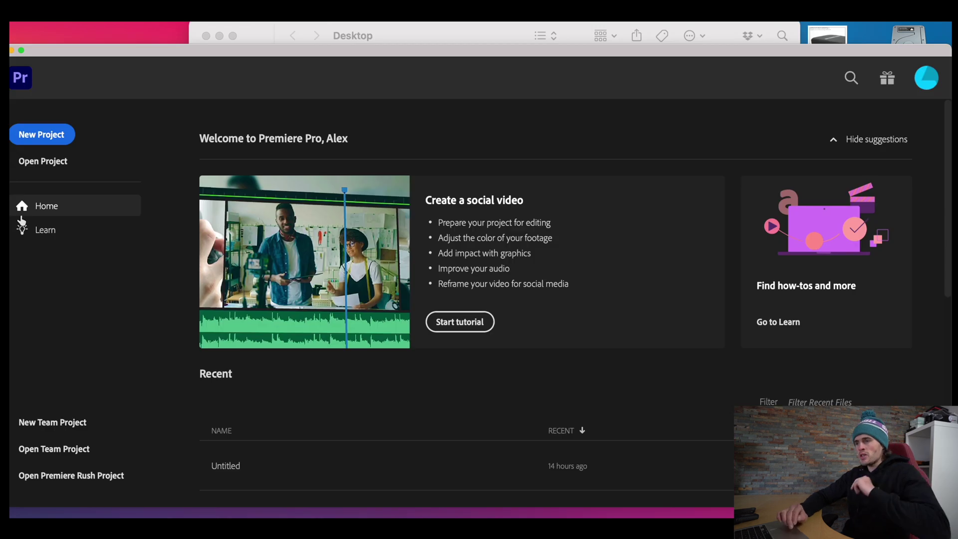
{"action": "left_click", "coordinate": [60, 143]}
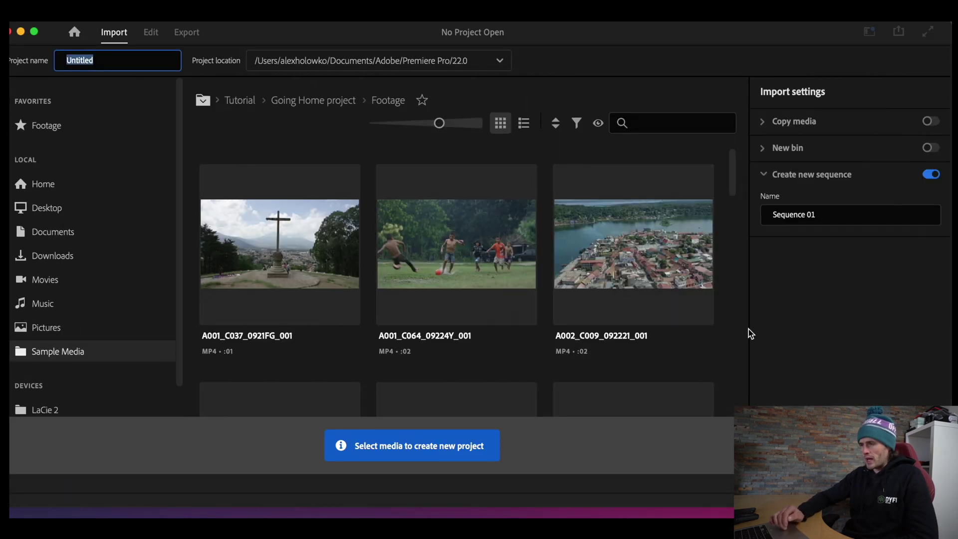
{"action": "key", "text": "Return"}
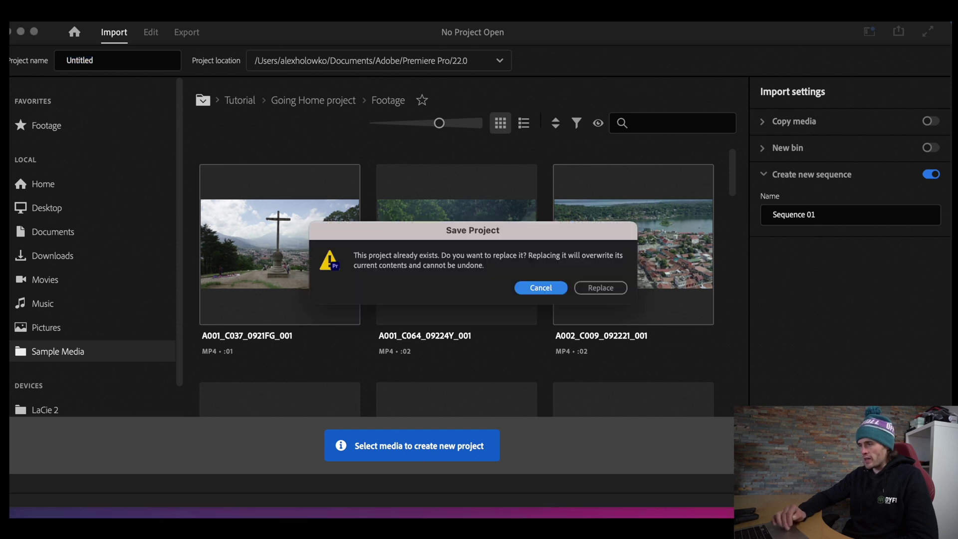
{"action": "left_click", "coordinate": [605, 289]}
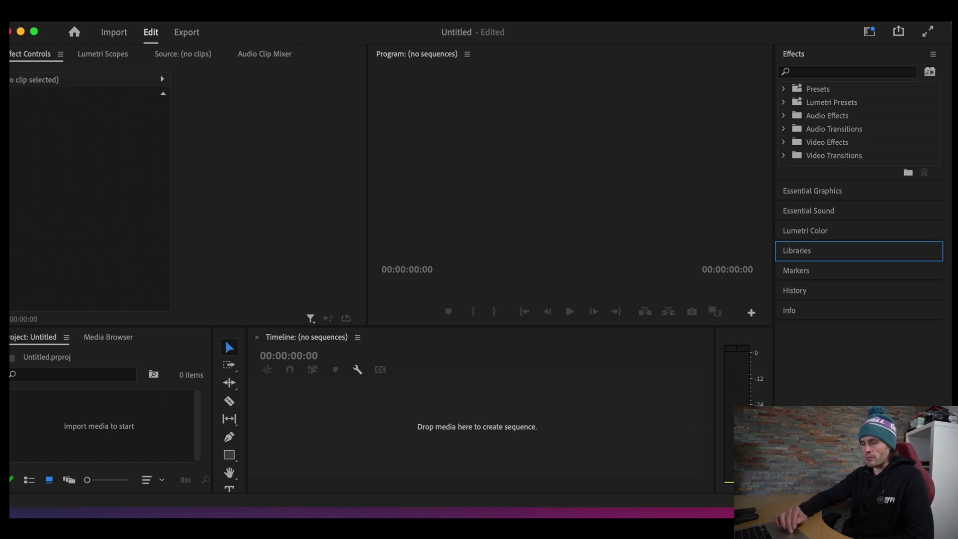
Import VID_20220904_152314_00_006(1).mp4 and drag it to the Timeline to create a sequence
{"action": "key", "text": "super+i"}
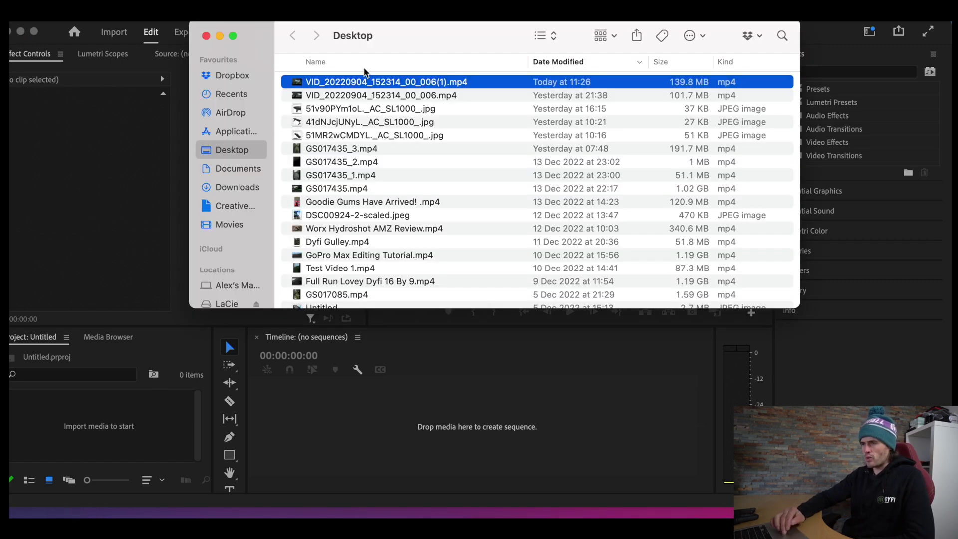
{"action": "left_click_drag", "start_coordinate": [406, 50], "coordinate": [502, 41]}
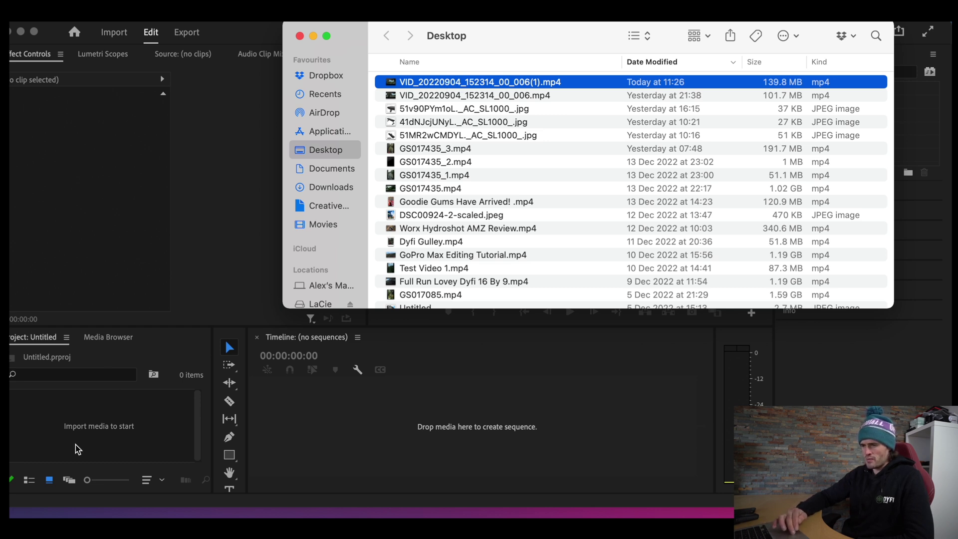
{"action": "left_click_drag", "start_coordinate": [78, 449], "coordinate": [77, 449]}
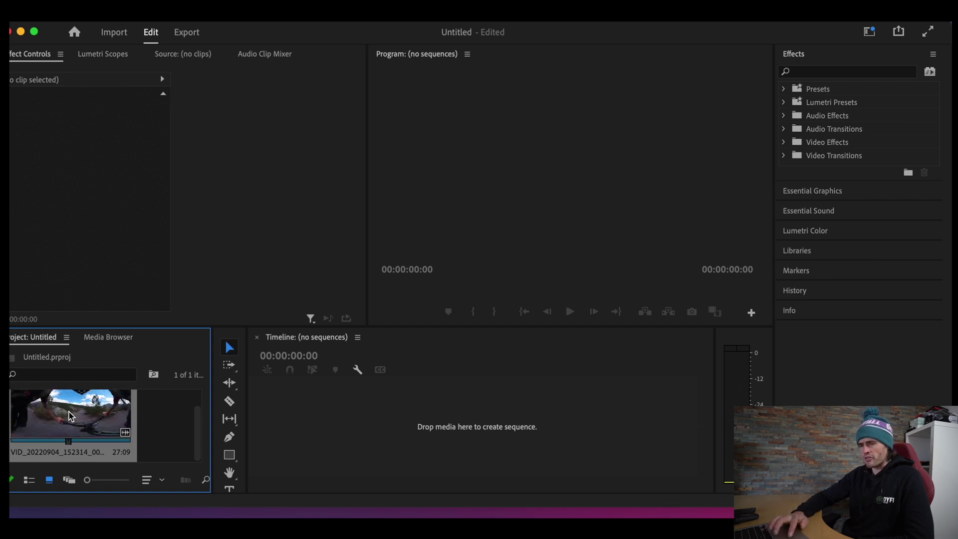
{"action": "left_click_drag", "start_coordinate": [70, 415], "coordinate": [292, 418]}
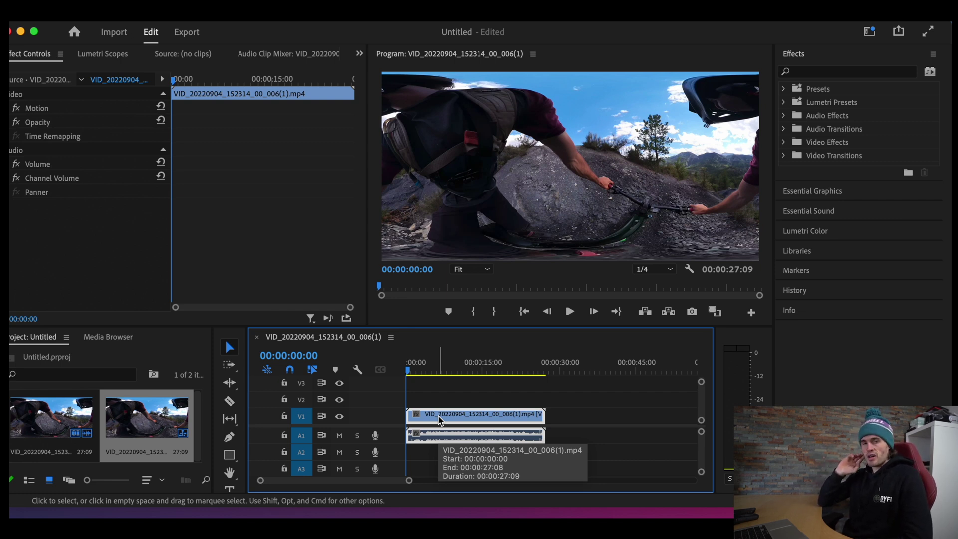
{"action": "left_click", "coordinate": [444, 391]}
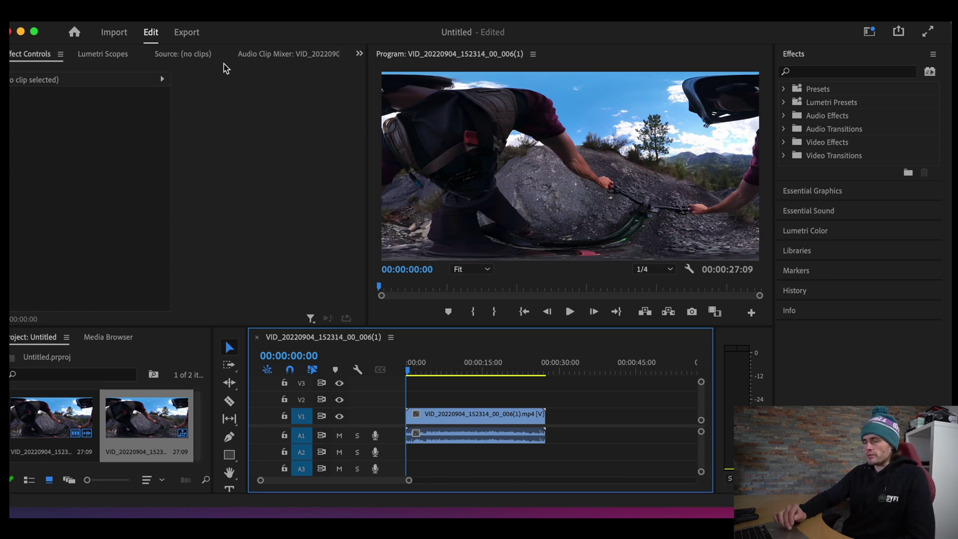
In Sequence Settings, keep the 24 fps timebase and set frame size to 1080 × 1920
{"action": "left_click", "coordinate": [219, 15]}
{"action": "left_click", "coordinate": [216, 30]}
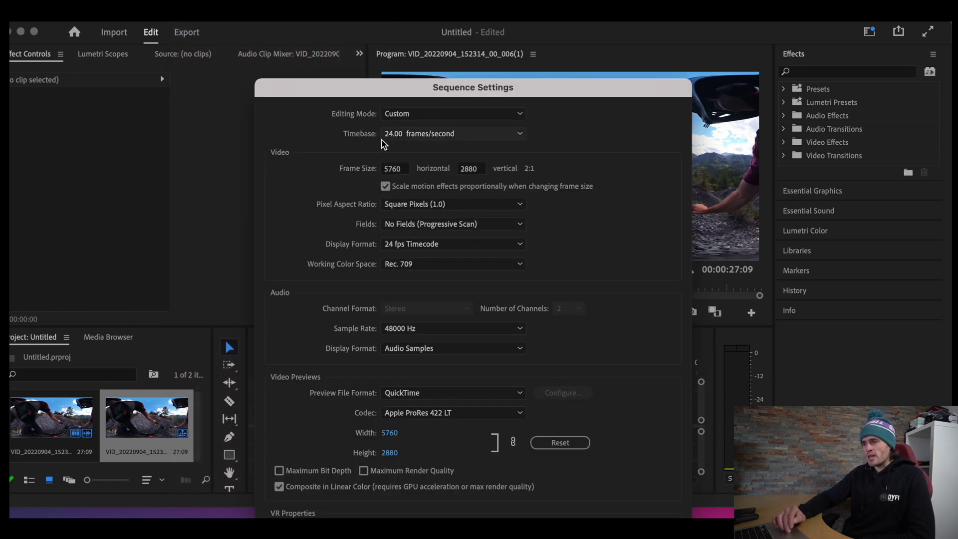
{"action": "left_click", "coordinate": [417, 140]}
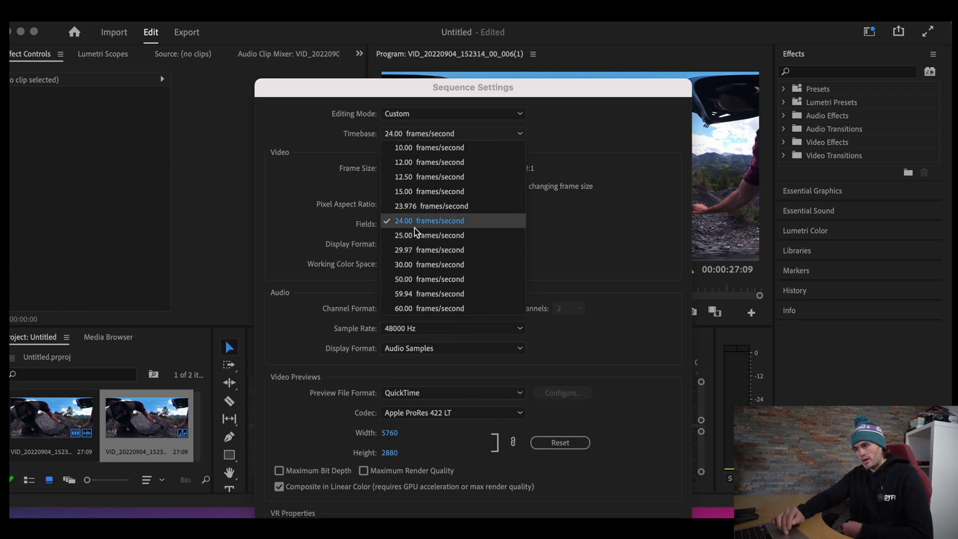
{"action": "left_click", "coordinate": [414, 225]}
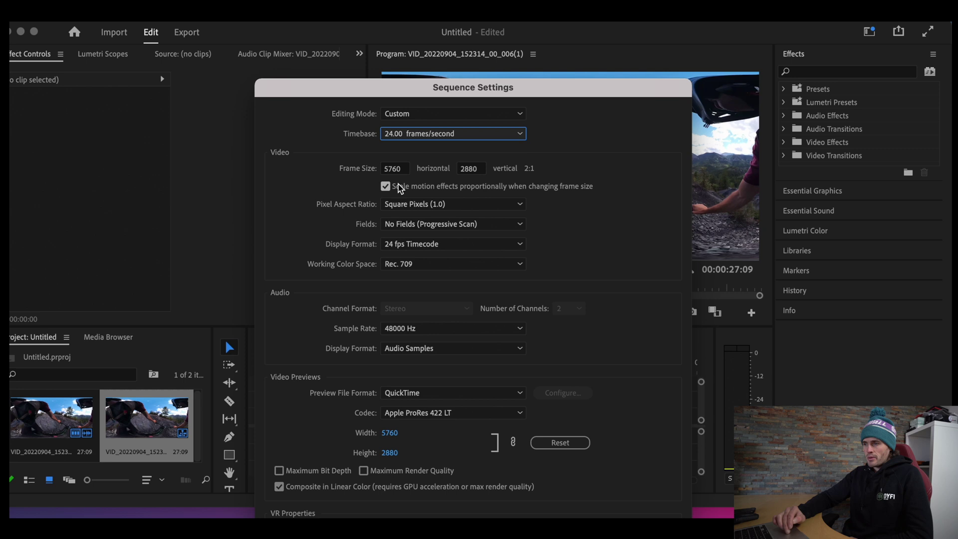
{"action": "left_click", "coordinate": [399, 169]}
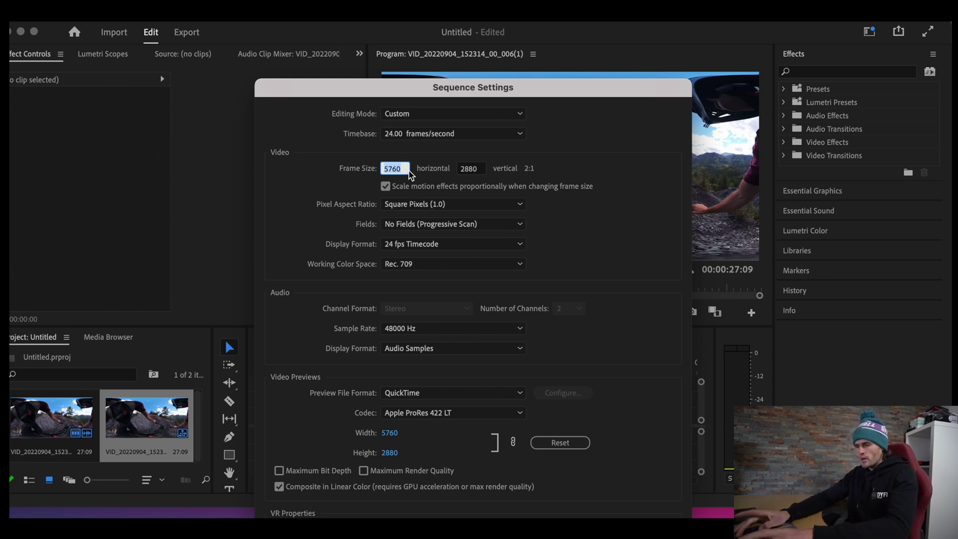
{"action": "type", "text": "1080"}
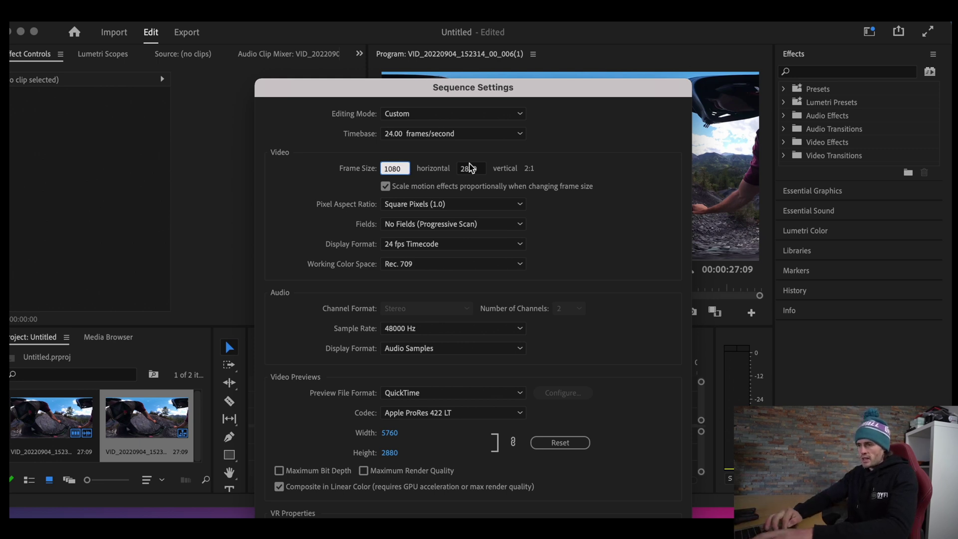
{"action": "left_click", "coordinate": [469, 168]}
{"action": "type", "text": "1920"}
{"action": "left_click", "coordinate": [567, 161]}
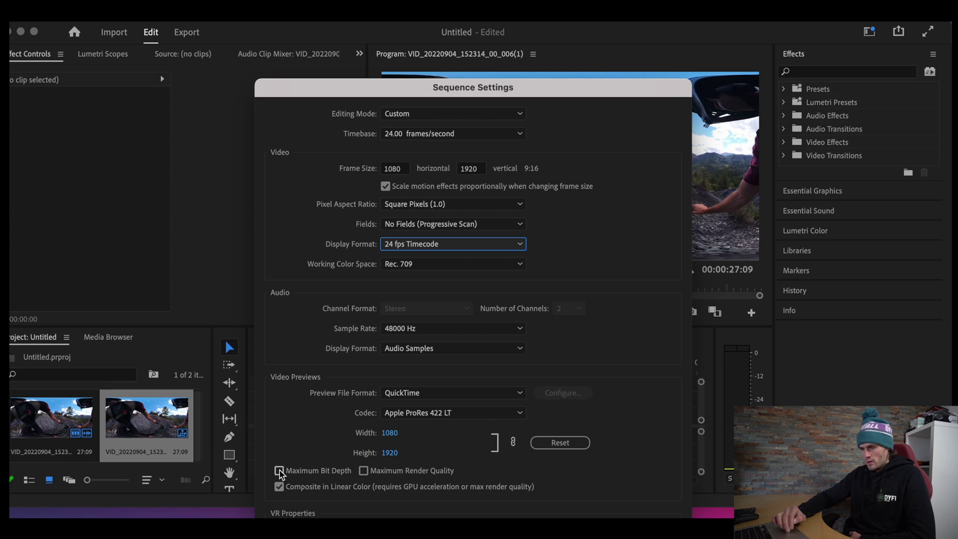
Enable Maximum Bit Depth and Maximum Render Quality, then apply and confirm deleting previews
{"action": "left_click", "coordinate": [279, 471]}
{"action": "left_click", "coordinate": [583, 296]}
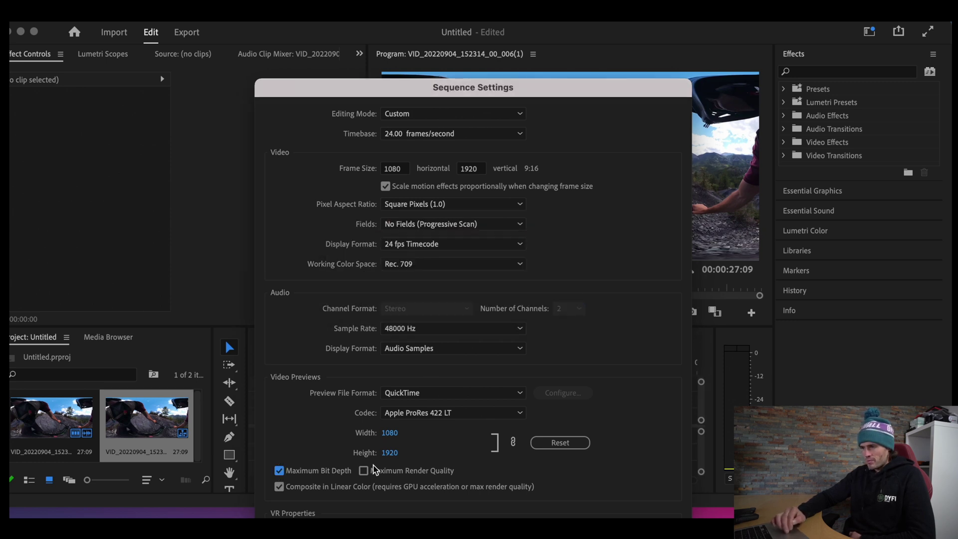
{"action": "left_click", "coordinate": [364, 471]}
{"action": "left_click", "coordinate": [569, 298]}
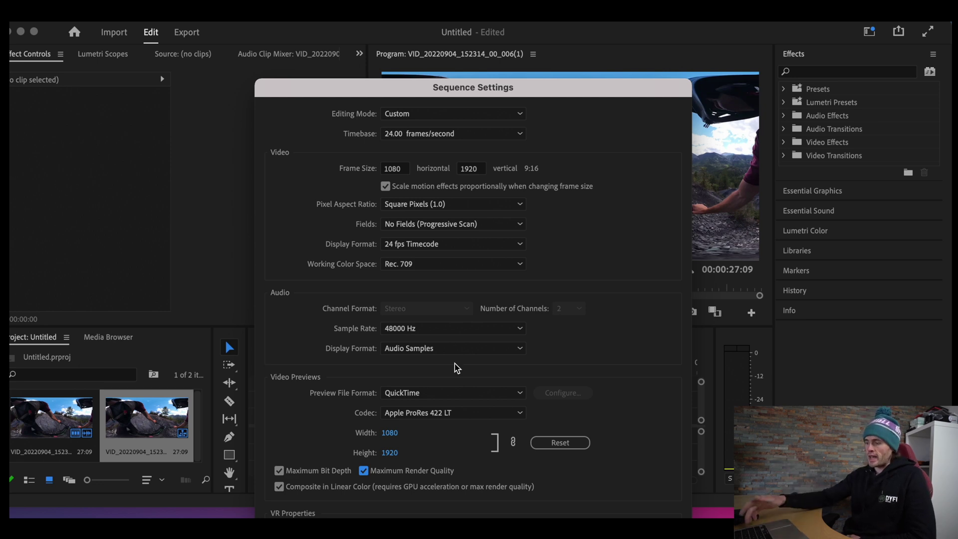
{"action": "key", "text": "Return"}
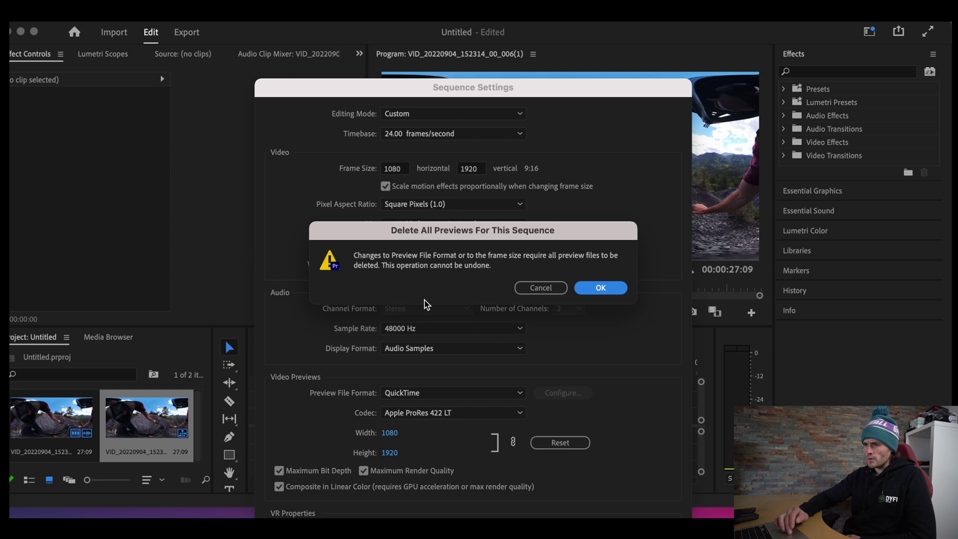
{"action": "left_click", "coordinate": [590, 288]}
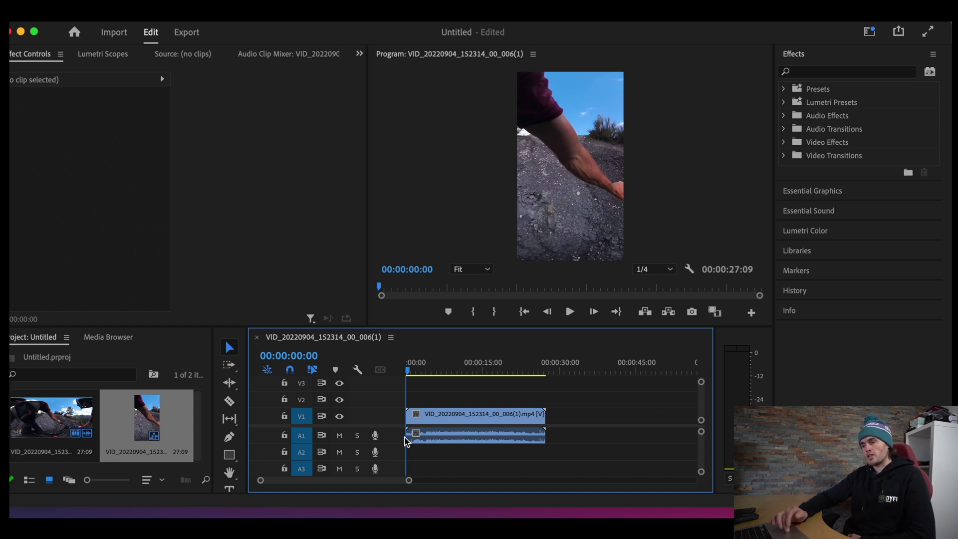
Search Effects for 'gopro fx reframe' and drag GoPro FX Reframe onto the V1 clip
{"action": "left_click", "coordinate": [417, 435]}
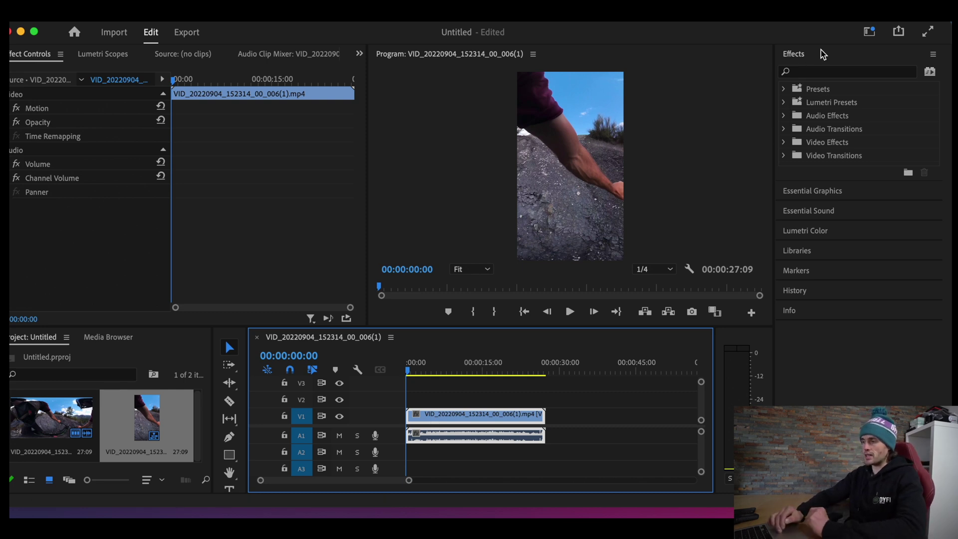
{"action": "left_click", "coordinate": [805, 72]}
{"action": "type", "text": "gopro"}
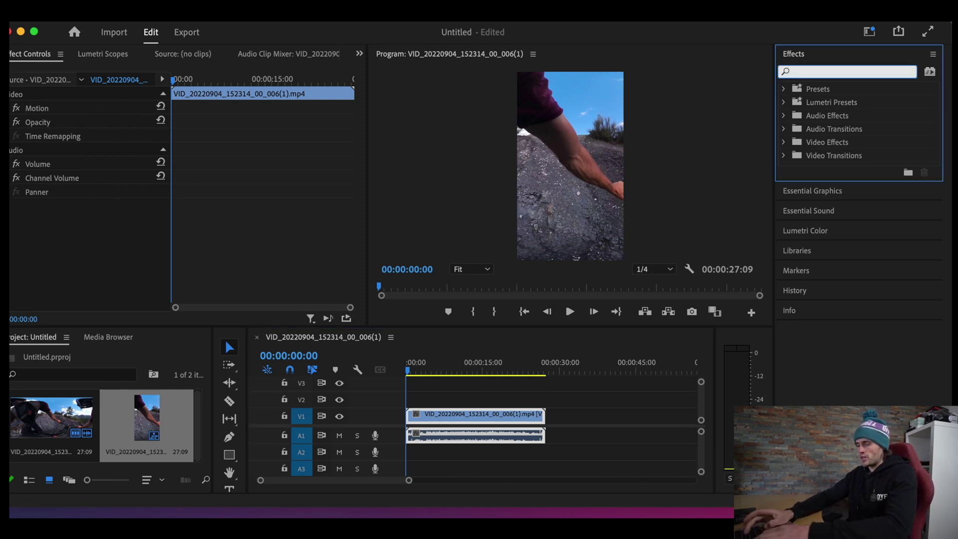
{"action": "type", "text": " fx reframe"}
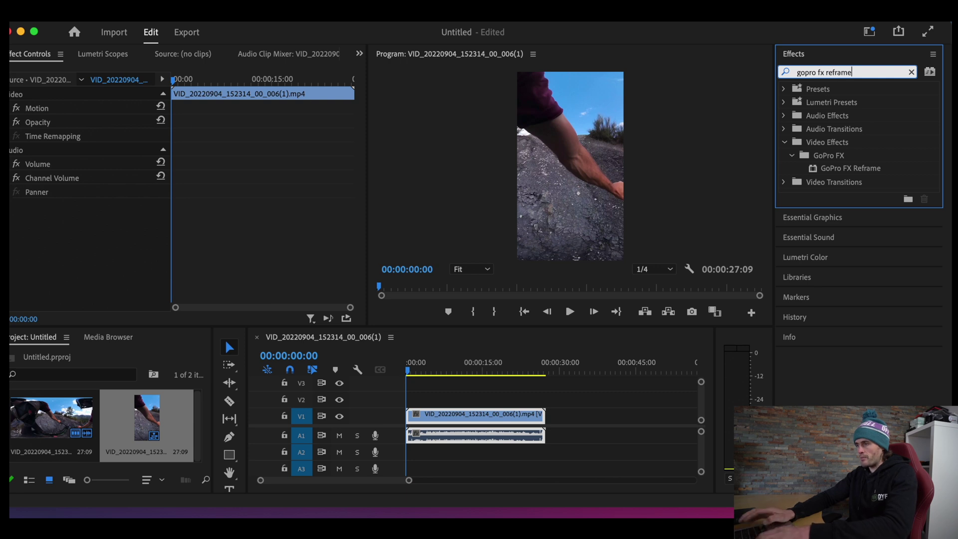
{"action": "key", "text": "Return"}
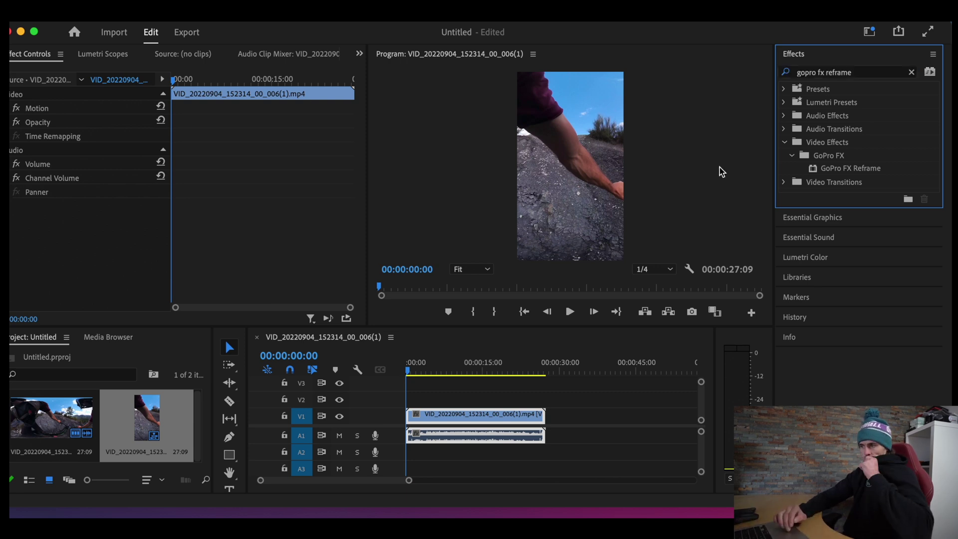
{"action": "left_click", "coordinate": [828, 167]}
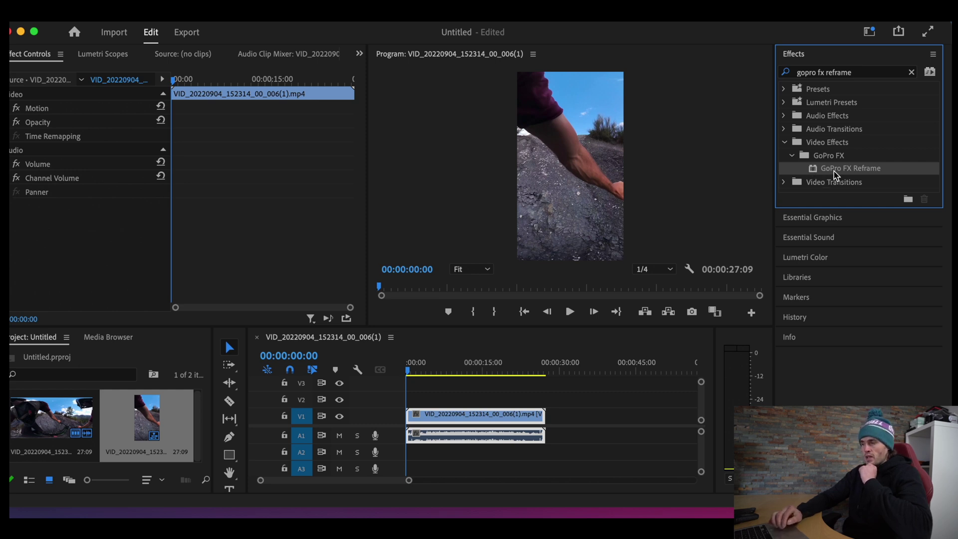
{"action": "left_click_drag", "start_coordinate": [834, 171], "coordinate": [427, 414]}
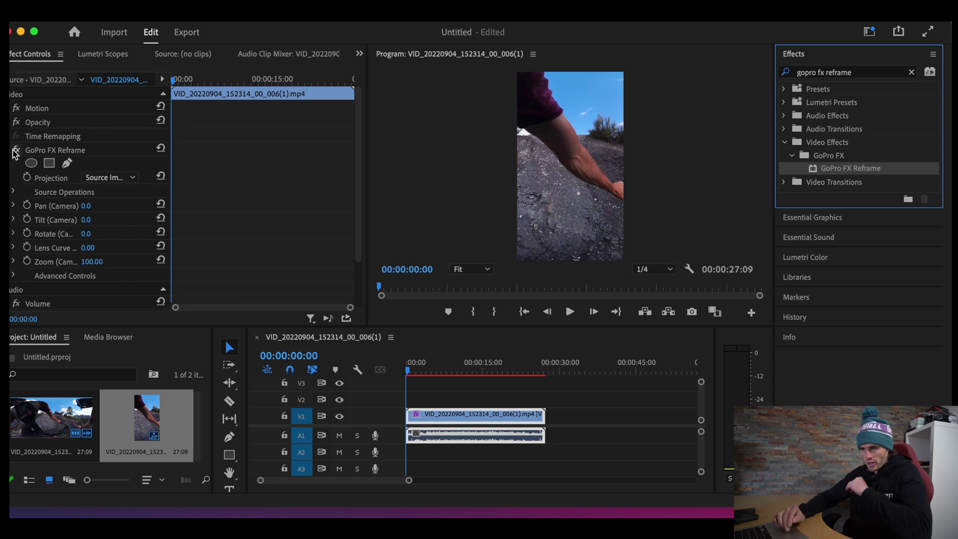
Turn on stopwatches for Pan, Tilt, Rotate, Lens Curve and Zoom, and expand Advanced Controls
{"action": "left_click", "coordinate": [33, 210]}
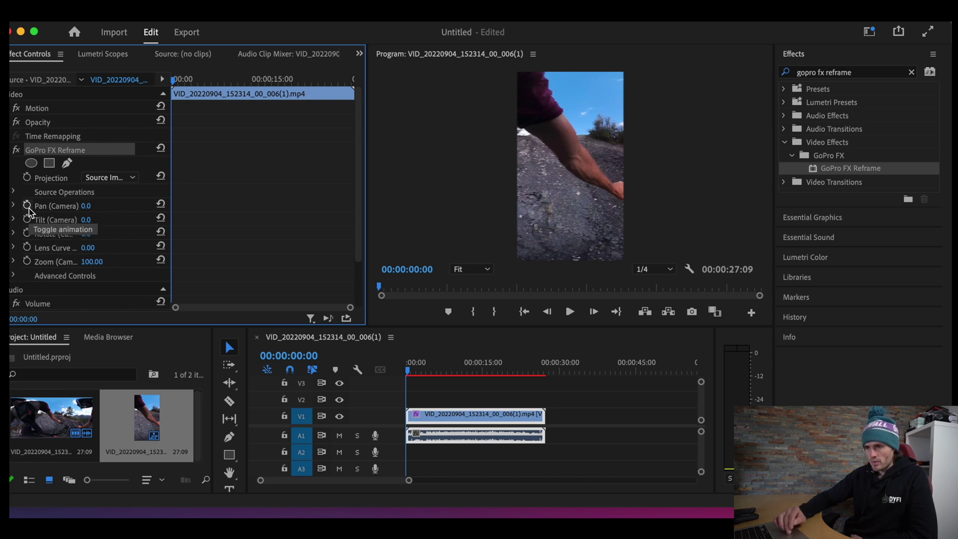
{"action": "left_click", "coordinate": [28, 208]}
{"action": "left_click", "coordinate": [27, 220]}
{"action": "left_click", "coordinate": [27, 234]}
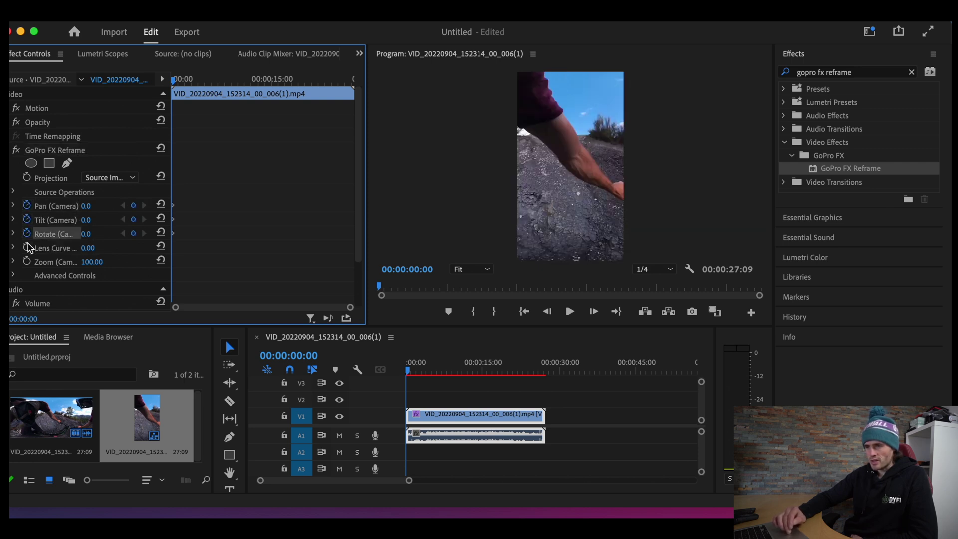
{"action": "left_click", "coordinate": [27, 247]}
{"action": "left_click", "coordinate": [27, 261]}
{"action": "scroll", "coordinate": [38, 247], "scroll_direction": "down", "scroll_amount": 3}
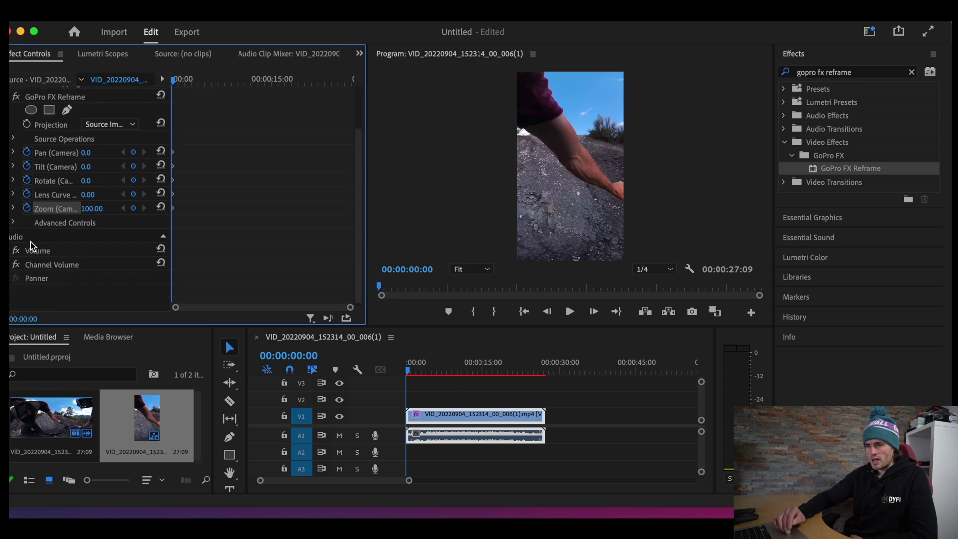
{"action": "left_click", "coordinate": [15, 222]}
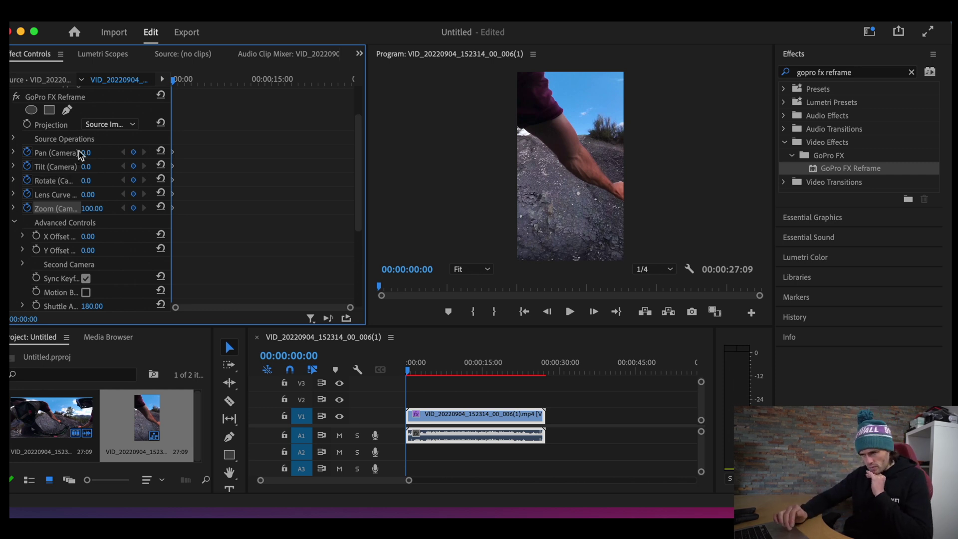
{"action": "left_click", "coordinate": [112, 124]}
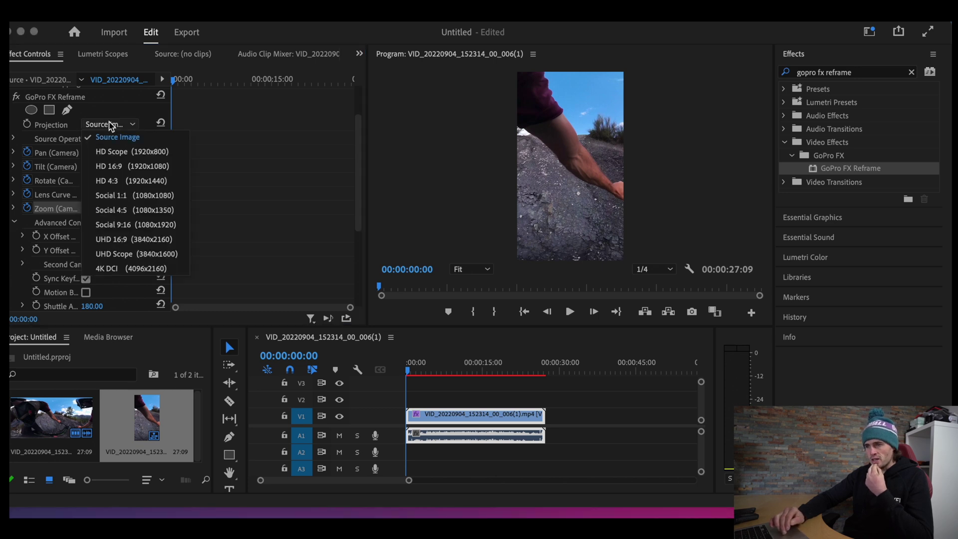
Set the reframe Projection to Social 9:16 (1080x1920) and select the GoPro FX Reframe effect row
{"action": "left_click", "coordinate": [113, 225]}
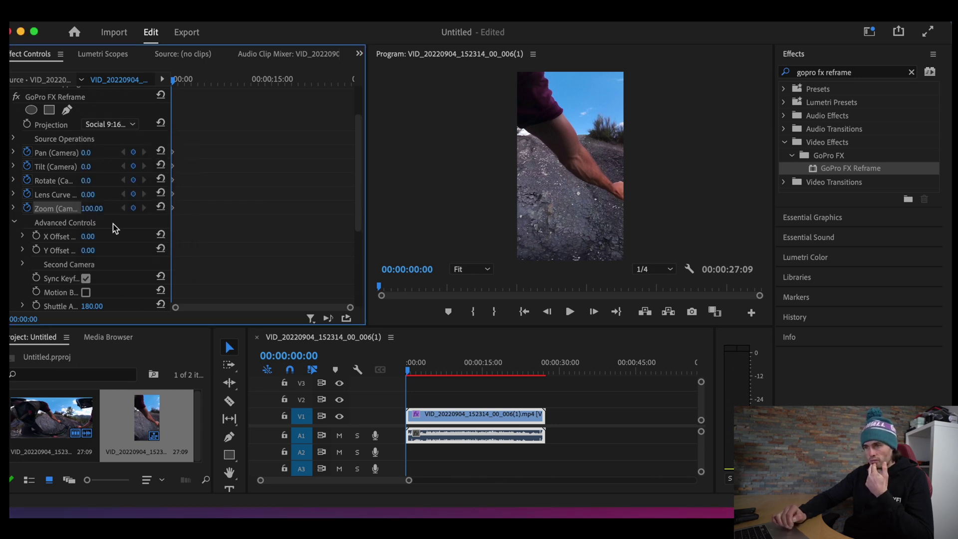
{"action": "scroll", "coordinate": [116, 228], "scroll_direction": "up", "scroll_amount": 1}
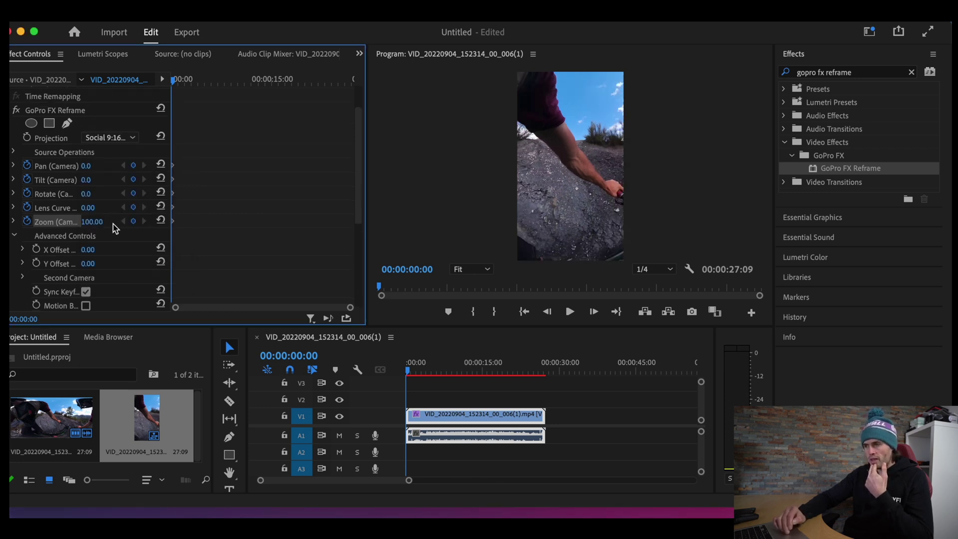
{"action": "left_click", "coordinate": [41, 113]}
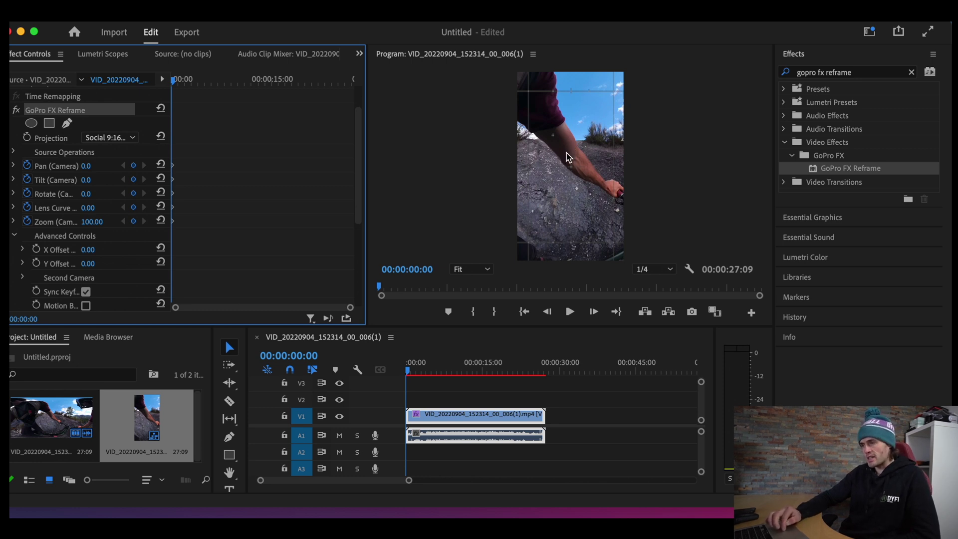
Drag in the Program Monitor to aim the view down the trail, undoing one bad rotation
{"action": "left_click_drag", "start_coordinate": [596, 161], "coordinate": [533, 143]}
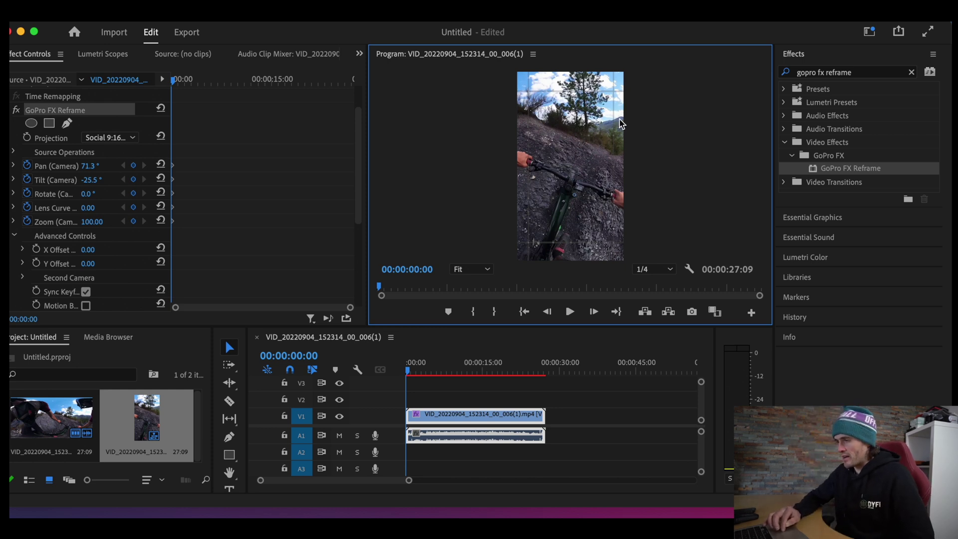
{"action": "left_click_drag", "start_coordinate": [620, 124], "coordinate": [561, 248]}
{"action": "key", "text": "super+z"}
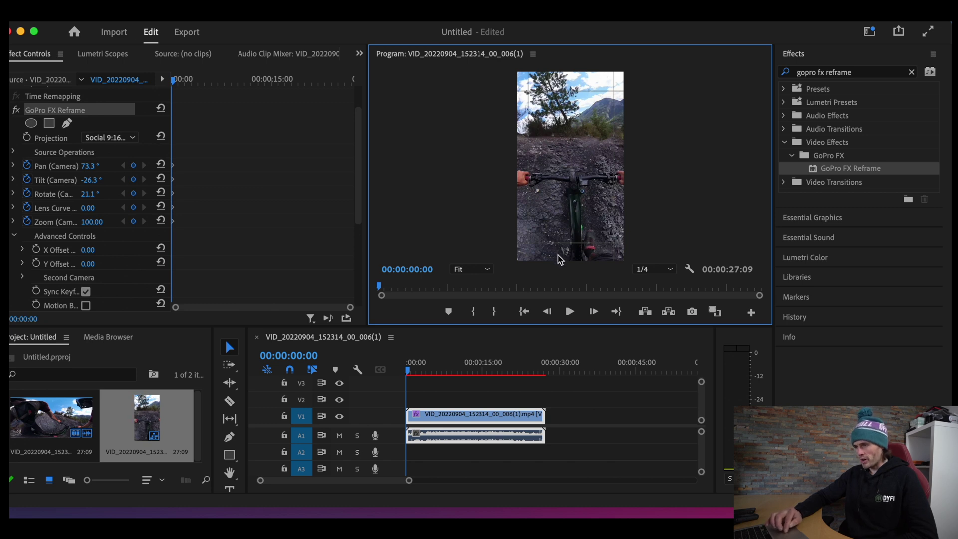
Widen the reframe by setting GoPro FX Reframe Lens Curve to 55.63, keeping Zoom at 83.75
{"action": "left_click_drag", "start_coordinate": [569, 253], "coordinate": [543, 257]}
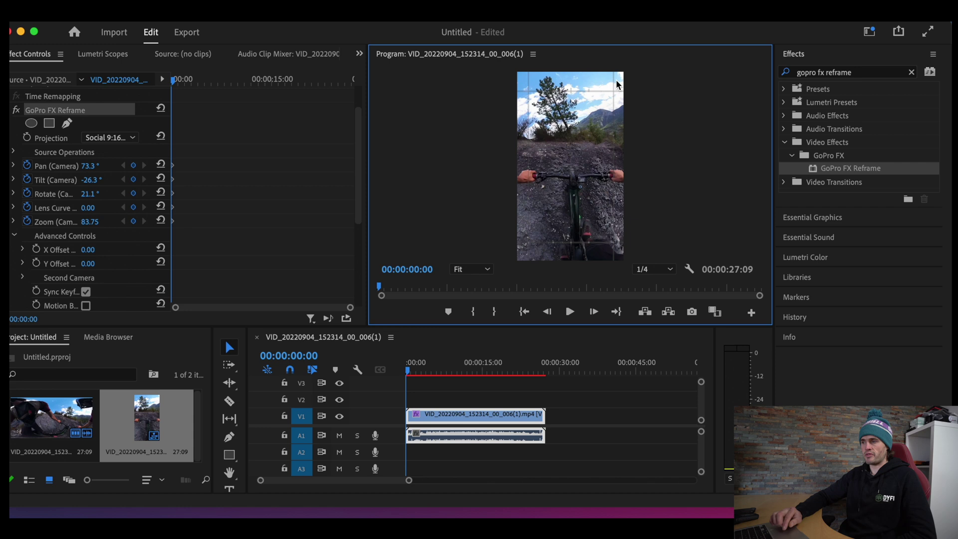
{"action": "key", "text": "ctrl+z"}
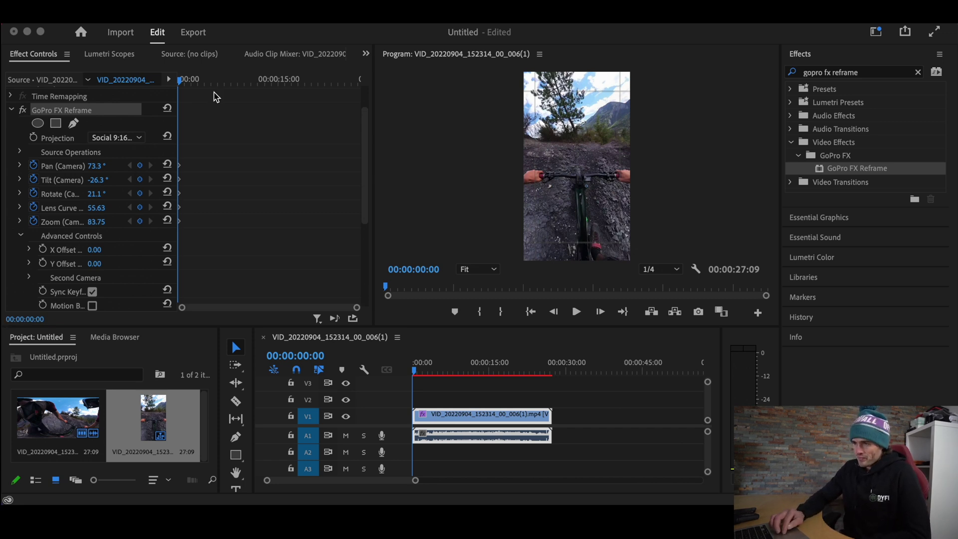
Turn on Sync Keyframes so Pan, Tilt, Rotate, Lens Curve and Zoom animate together, then show the reframe overlay
{"action": "scroll", "coordinate": [99, 240], "scroll_direction": "down", "scroll_amount": 2}
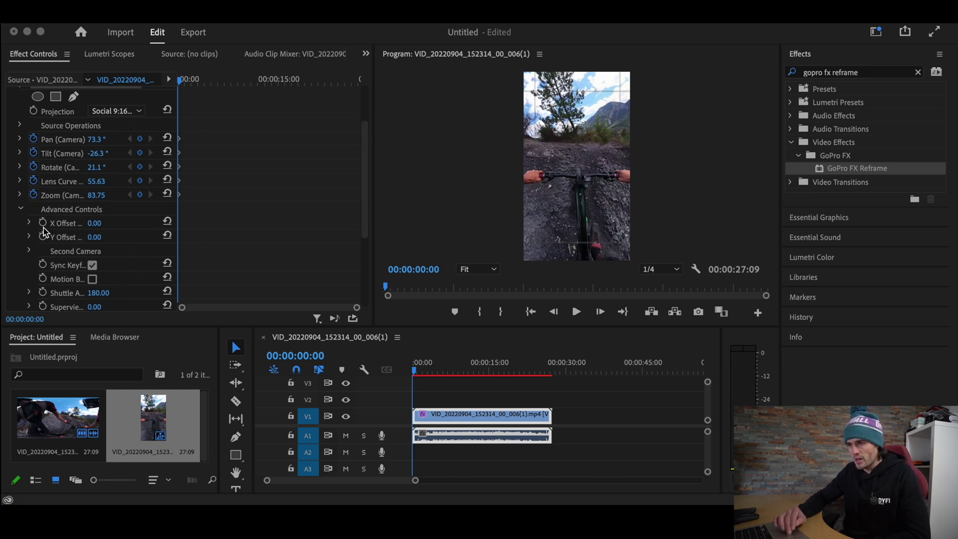
{"action": "left_click", "coordinate": [44, 267]}
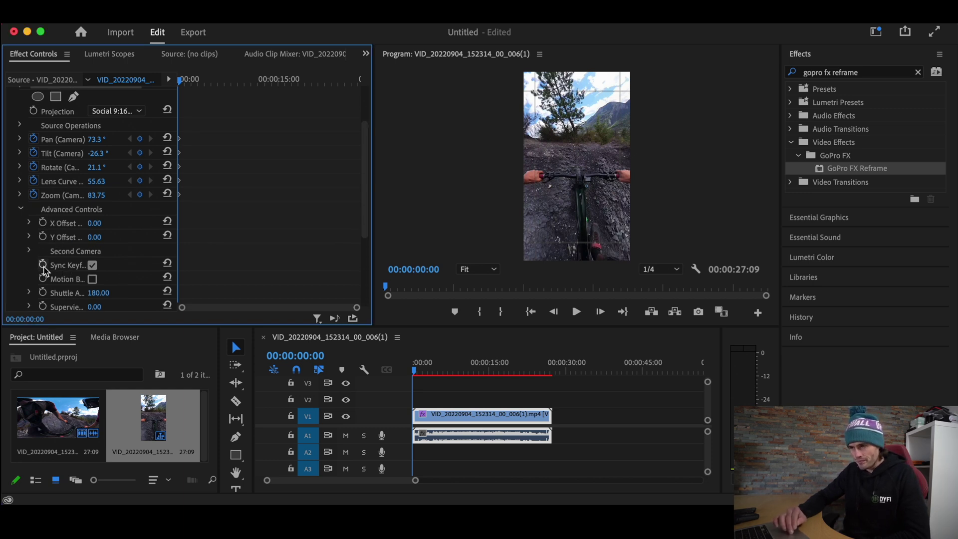
{"action": "left_click", "coordinate": [42, 264]}
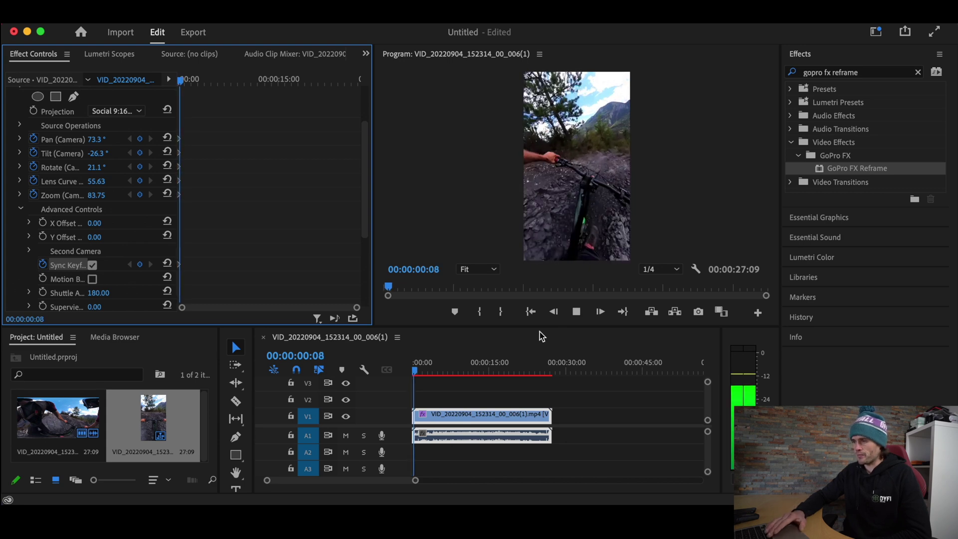
{"action": "key", "text": "space"}
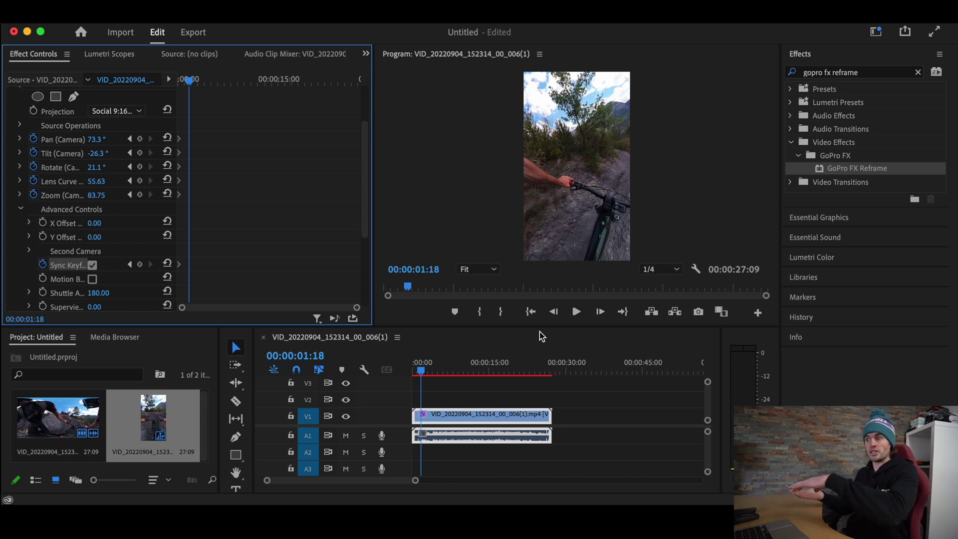
{"action": "scroll", "coordinate": [152, 190], "scroll_direction": "up", "scroll_amount": 2}
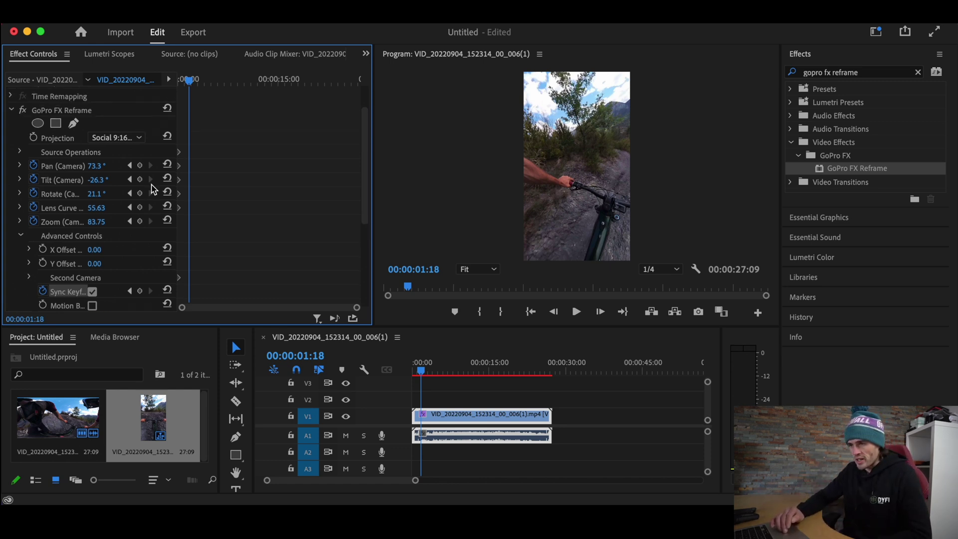
{"action": "left_click", "coordinate": [75, 110]}
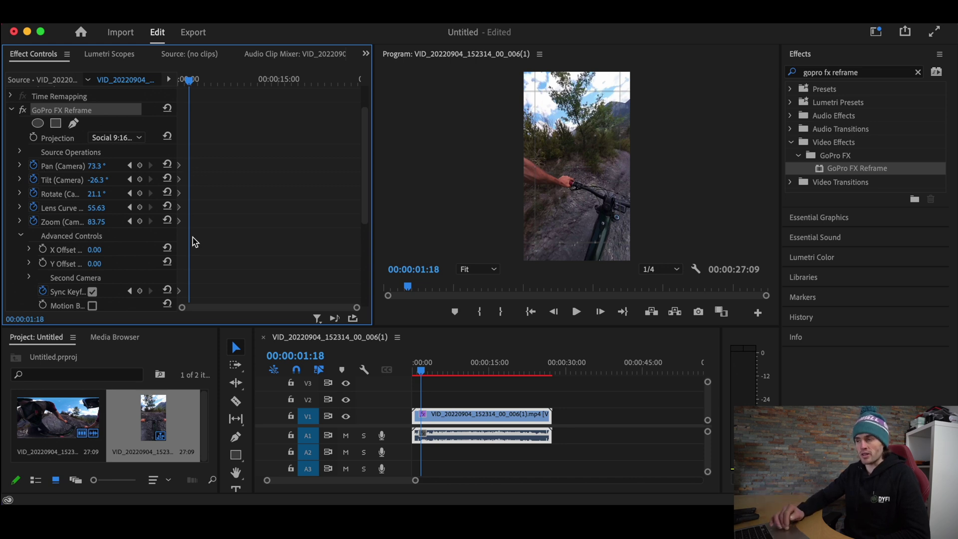
Swing the view to Pan 102.3° and Tilt -38.4°, keyframed near 00:00:01:18, and preview it
{"action": "left_click_drag", "start_coordinate": [586, 160], "coordinate": [567, 164]}
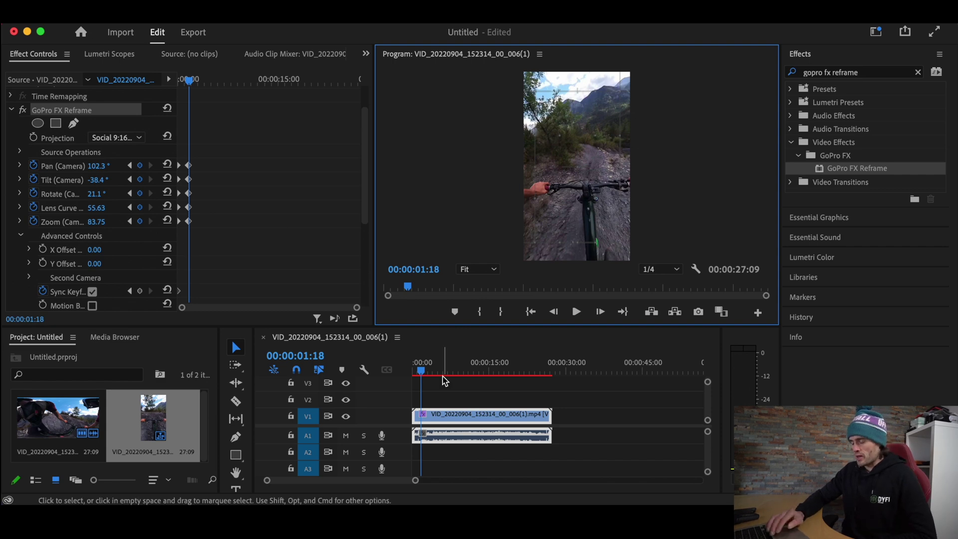
{"action": "key", "text": "space"}
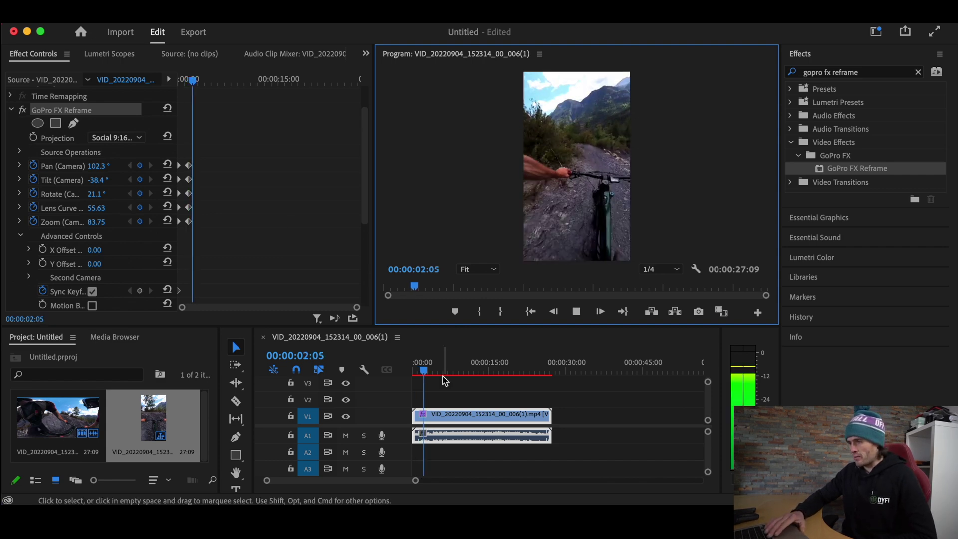
{"action": "key", "text": "space"}
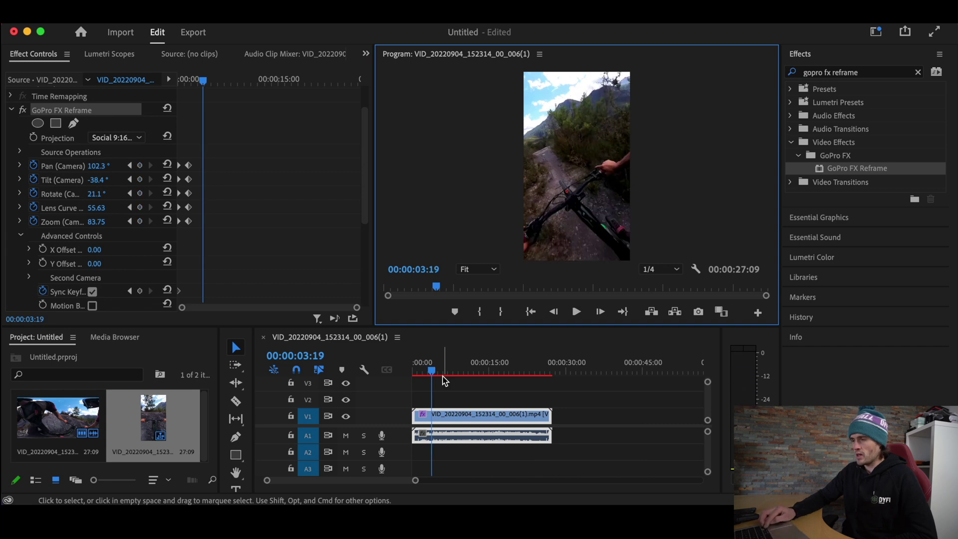
{"action": "key", "text": "Left"}
{"action": "key", "text": "Left"}
{"action": "key", "text": "Left"}
{"action": "key", "text": "Left"}
{"action": "key", "text": "Left"}
{"action": "key", "text": "Left"}
{"action": "key", "text": "Left"}
{"action": "key", "text": "Left"}
{"action": "key", "text": "Left"}
{"action": "key", "text": "Left"}
{"action": "key", "text": "Left"}
{"action": "key", "text": "Left"}
{"action": "key", "text": "Left"}
{"action": "key", "text": "Left"}
{"action": "key", "text": "Left"}
{"action": "key", "text": "Left"}
{"action": "key", "text": "Left"}
{"action": "key", "text": "Left"}
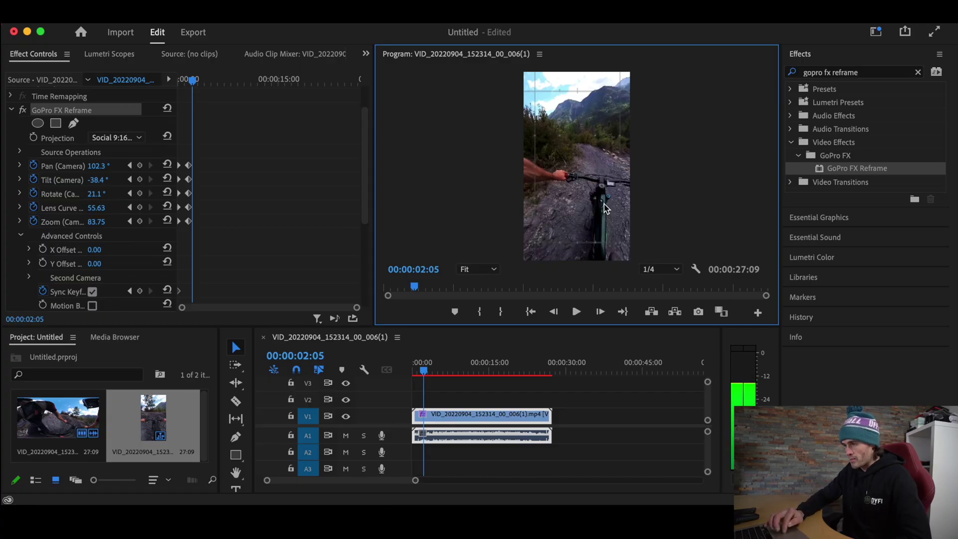
Keyframe the view at 00:00:02:05, then reframe 00:00:03:19 to Pan 71.7°, Tilt -30.5°, Rotate 7.7°
{"action": "left_click", "coordinate": [603, 202]}
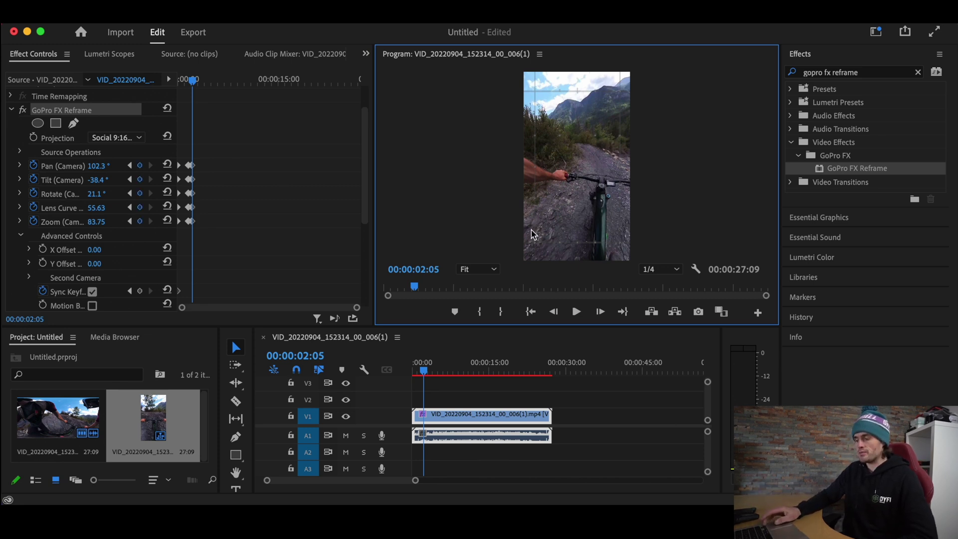
{"action": "key", "text": "Right"}
{"action": "key", "text": "Right"}
{"action": "key", "text": "Right"}
{"action": "key", "text": "Right"}
{"action": "key", "text": "Right"}
{"action": "key", "text": "Right"}
{"action": "key", "text": "Right"}
{"action": "key", "text": "Right"}
{"action": "key", "text": "Right"}
{"action": "key", "text": "Right"}
{"action": "key", "text": "Right"}
{"action": "key", "text": "Right"}
{"action": "key", "text": "Right"}
{"action": "key", "text": "Right"}
{"action": "key", "text": "Right"}
{"action": "key", "text": "Right"}
{"action": "key", "text": "Right"}
{"action": "key", "text": "Right"}
{"action": "key", "text": "Right"}
{"action": "key", "text": "Right"}
{"action": "key", "text": "Right"}
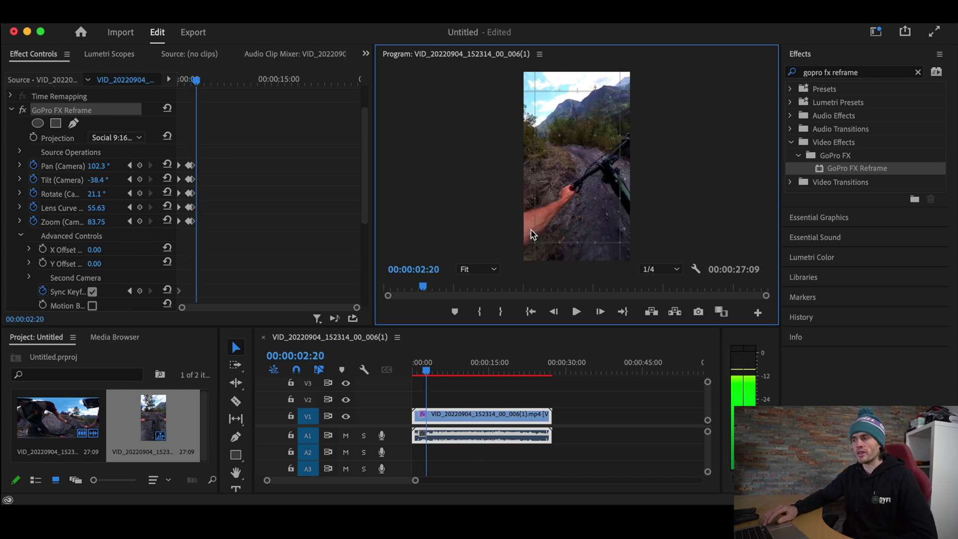
{"action": "key", "text": "Right"}
{"action": "key", "text": "Right"}
{"action": "key", "text": "Right"}
{"action": "key", "text": "Right"}
{"action": "key", "text": "Right"}
{"action": "key", "text": "Right"}
{"action": "key", "text": "Right"}
{"action": "key", "text": "Right"}
{"action": "key", "text": "Right"}
{"action": "key", "text": "Right"}
{"action": "key", "text": "Right"}
{"action": "key", "text": "Right"}
{"action": "key", "text": "Right"}
{"action": "key", "text": "Right"}
{"action": "key", "text": "Right"}
{"action": "key", "text": "Right"}
{"action": "key", "text": "Right"}
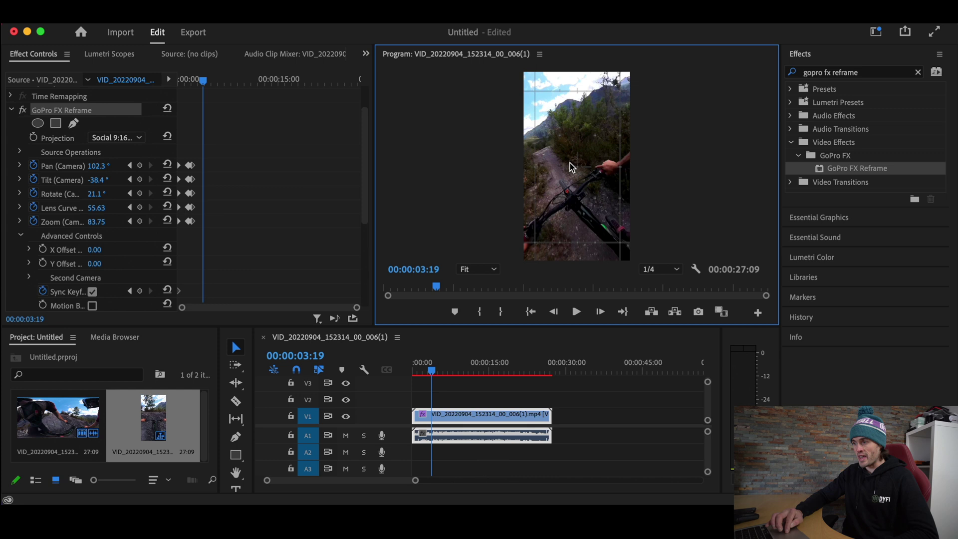
{"action": "left_click_drag", "start_coordinate": [584, 167], "coordinate": [627, 204]}
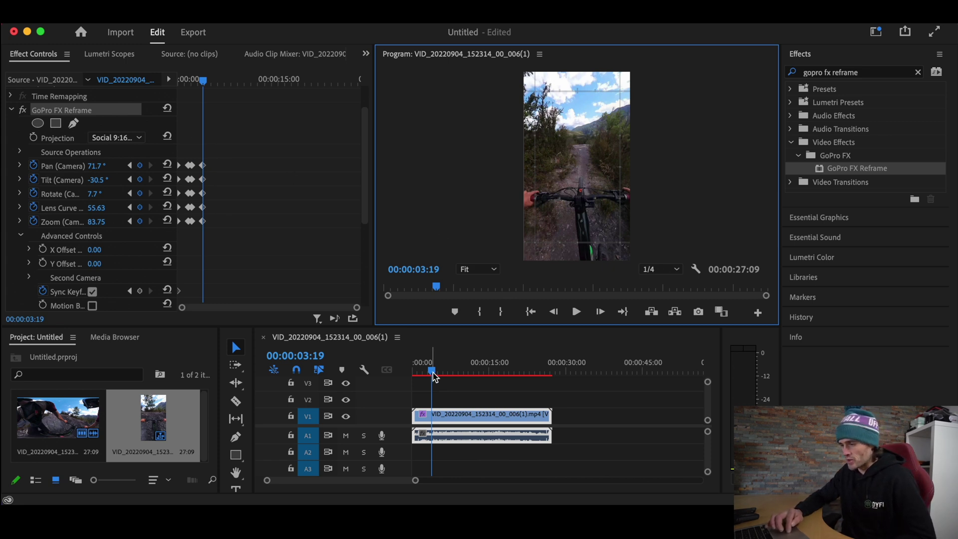
Scrub back to about 1 second and play the reframed clip to review the motion
{"action": "left_click_drag", "start_coordinate": [433, 376], "coordinate": [420, 374]}
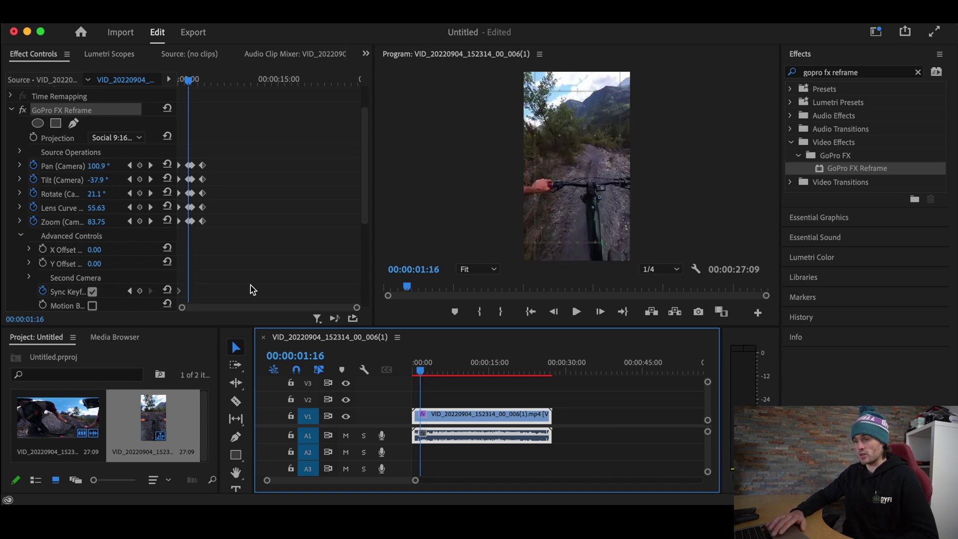
{"action": "key", "text": "space"}
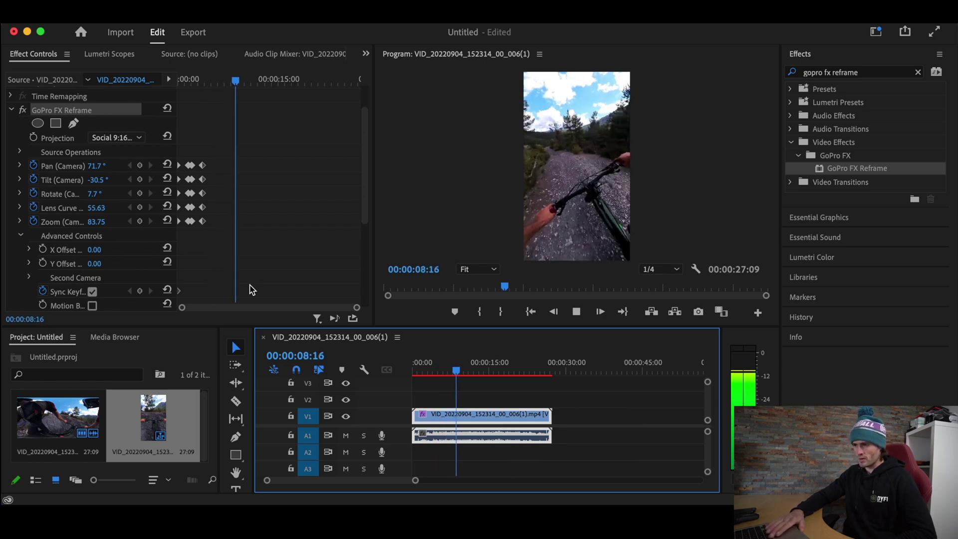
{"action": "key", "text": "space"}
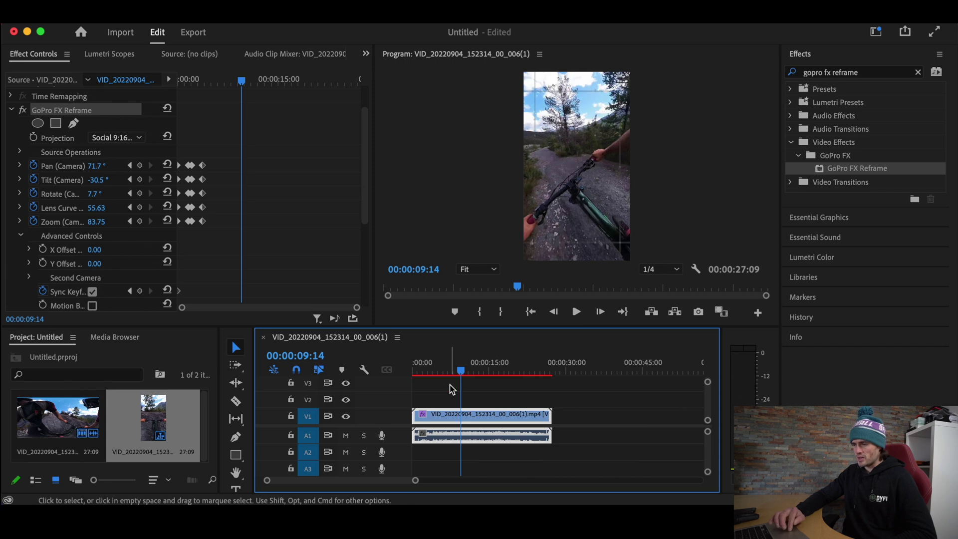
Keyframe the view at 00:00:07:03, then reframe later with Pan 39.8° and Zoom lowered to 63.75
{"action": "left_click_drag", "start_coordinate": [459, 374], "coordinate": [448, 376]}
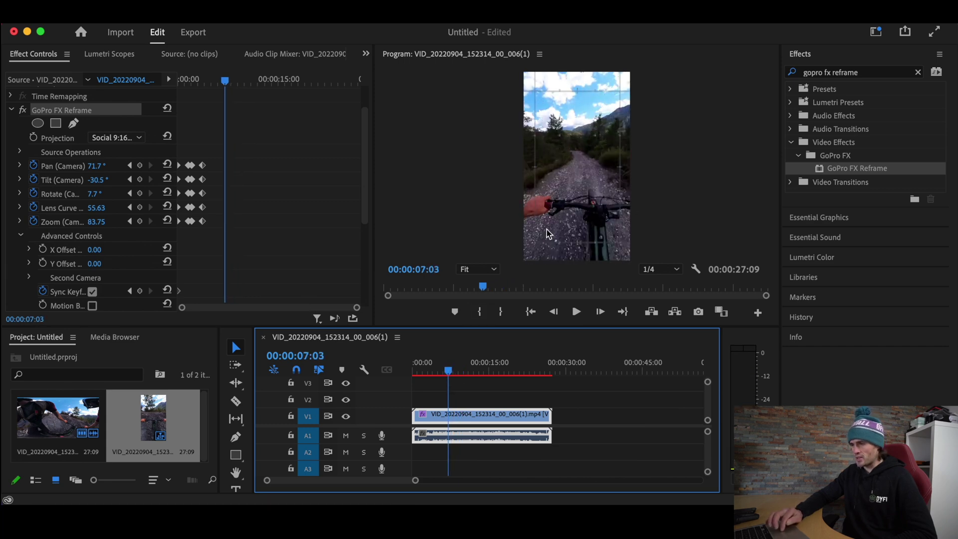
{"action": "left_click", "coordinate": [588, 193]}
{"action": "left_click", "coordinate": [450, 374]}
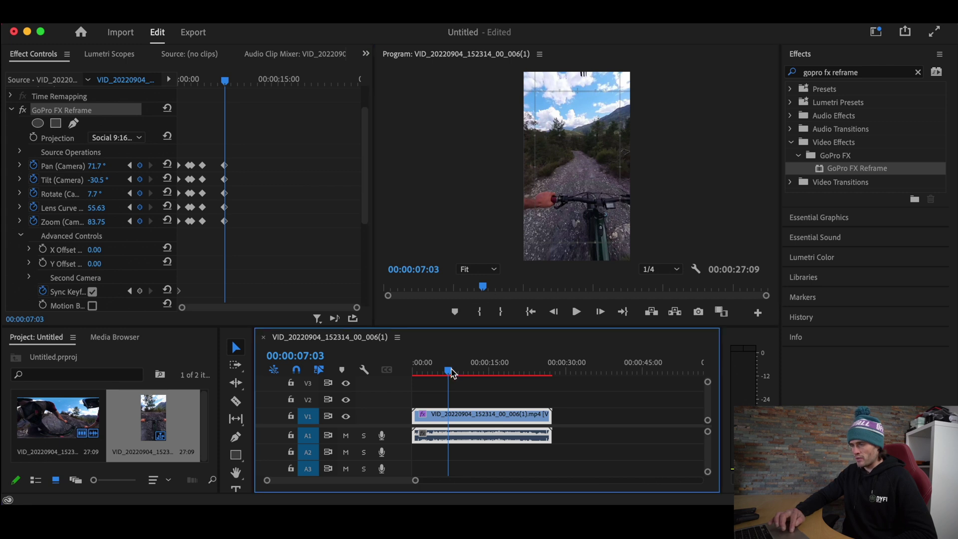
{"action": "left_click_drag", "start_coordinate": [450, 373], "coordinate": [464, 375]}
{"action": "left_click_drag", "start_coordinate": [557, 176], "coordinate": [620, 152]}
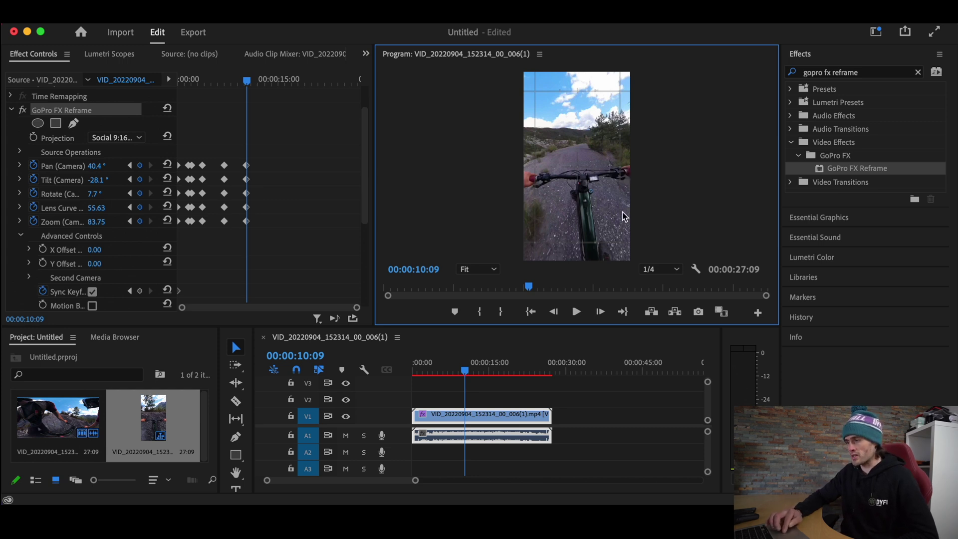
{"action": "key", "text": "super+z"}
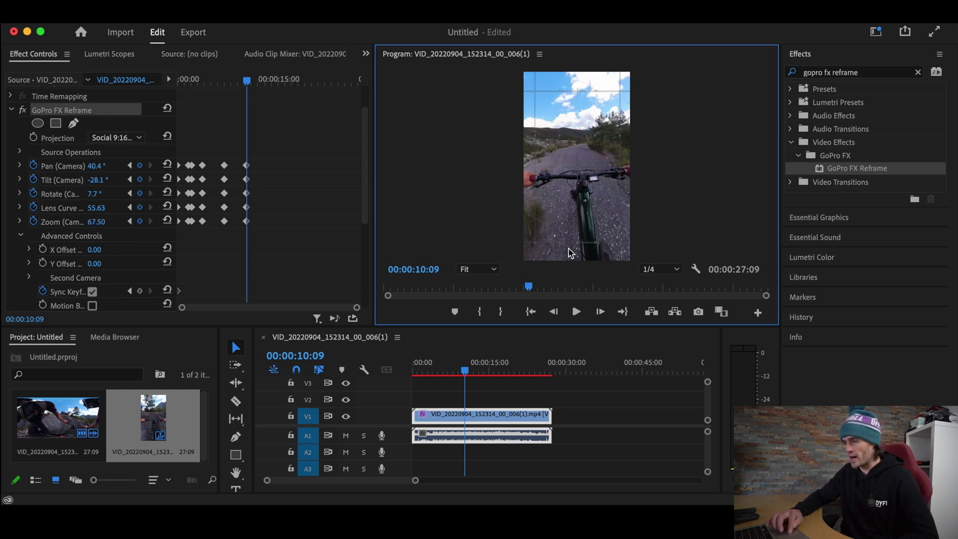
{"action": "key", "text": "super+z"}
{"action": "key", "text": "super+z"}
{"action": "key", "text": "super+z"}
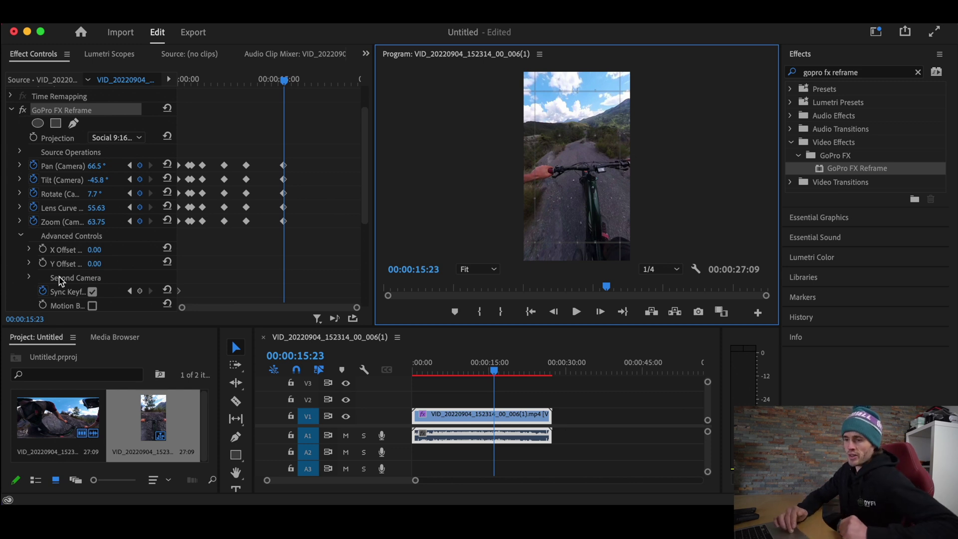
Tick the Motion Blur checkbox in the GoPro FX Reframe settings
{"action": "left_click", "coordinate": [44, 307]}
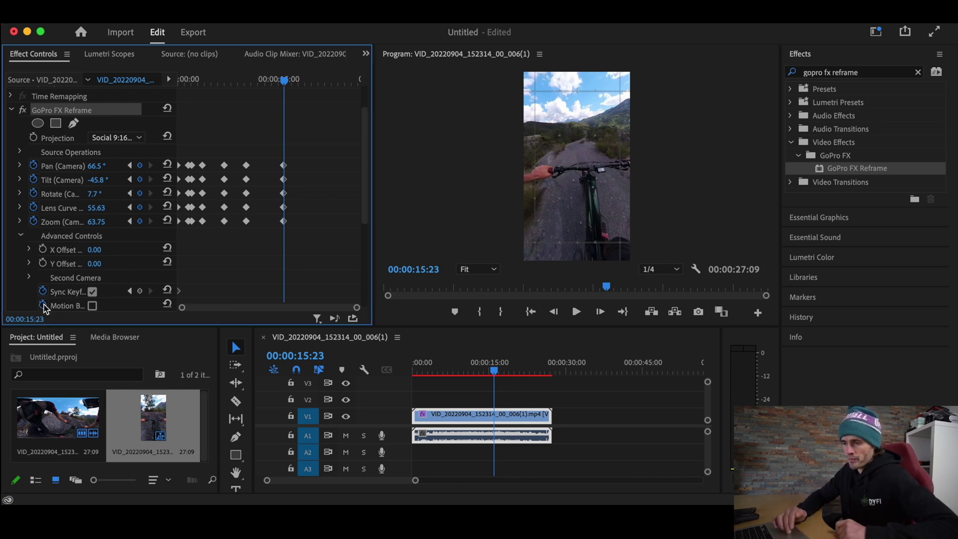
{"action": "left_click", "coordinate": [92, 305]}
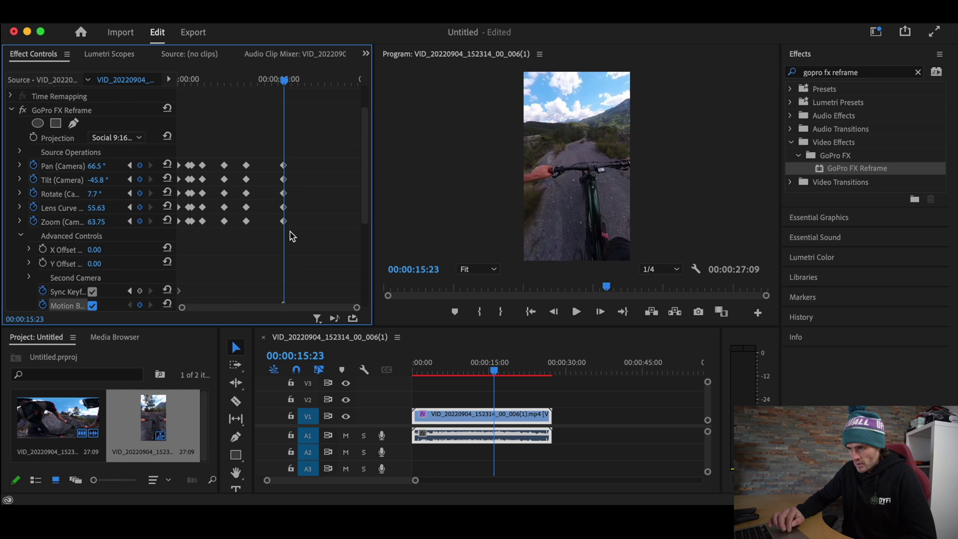
Set all reframe keyframes to Continuous Bezier and play the clip from the start
{"action": "left_click_drag", "start_coordinate": [317, 228], "coordinate": [117, 138]}
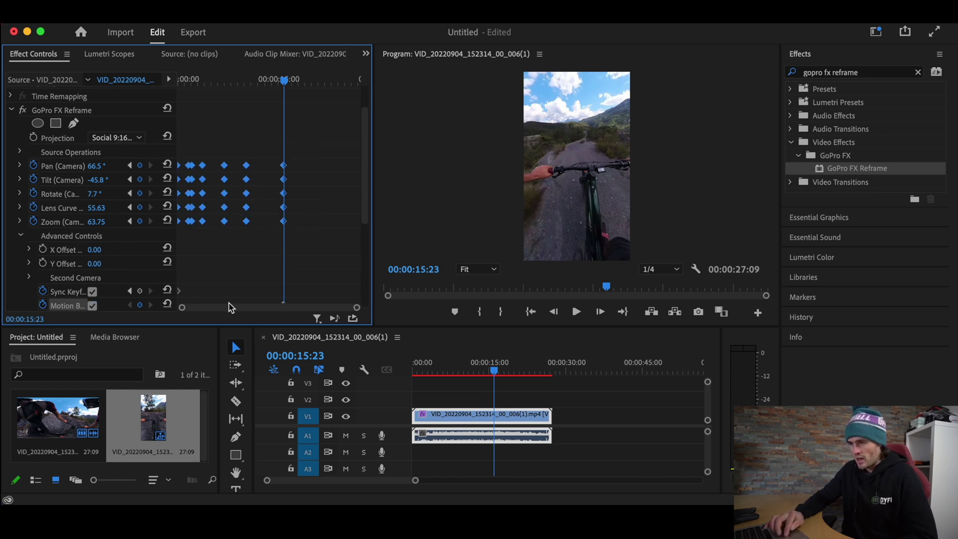
{"action": "right_click", "coordinate": [224, 183]}
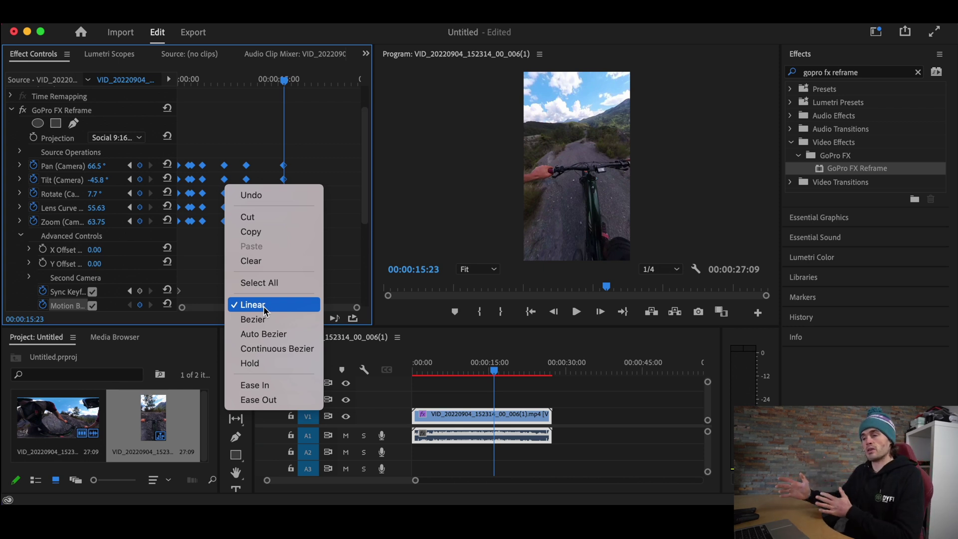
{"action": "left_click", "coordinate": [286, 349]}
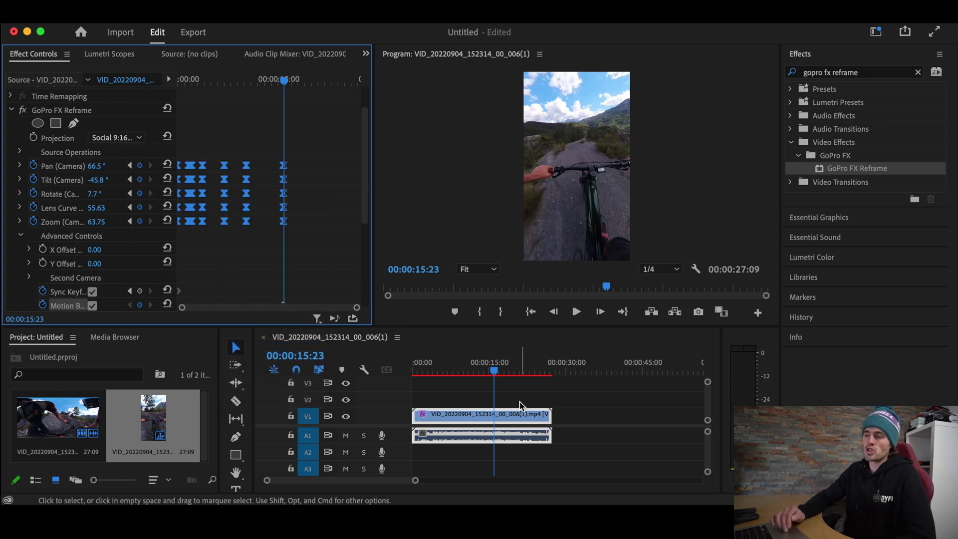
{"action": "left_click_drag", "start_coordinate": [500, 377], "coordinate": [416, 374]}
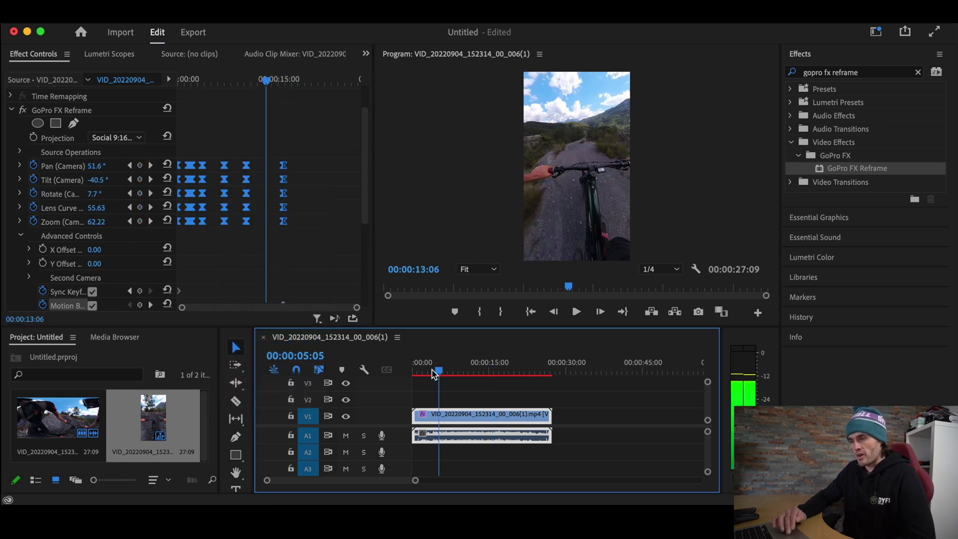
{"action": "key", "text": "space"}
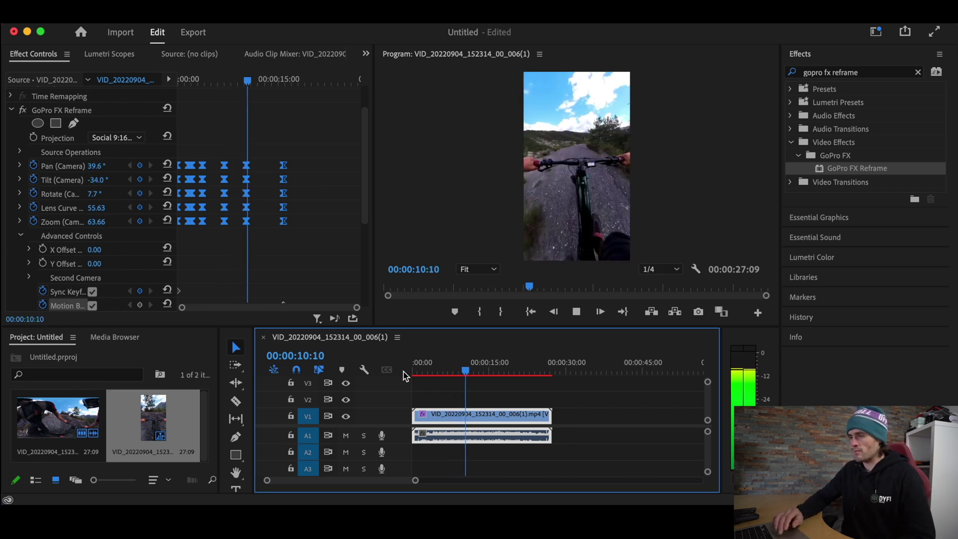
Expand Pan (Camera) graphs and ease its velocity curve at the first keyframe
{"action": "key", "text": "space"}
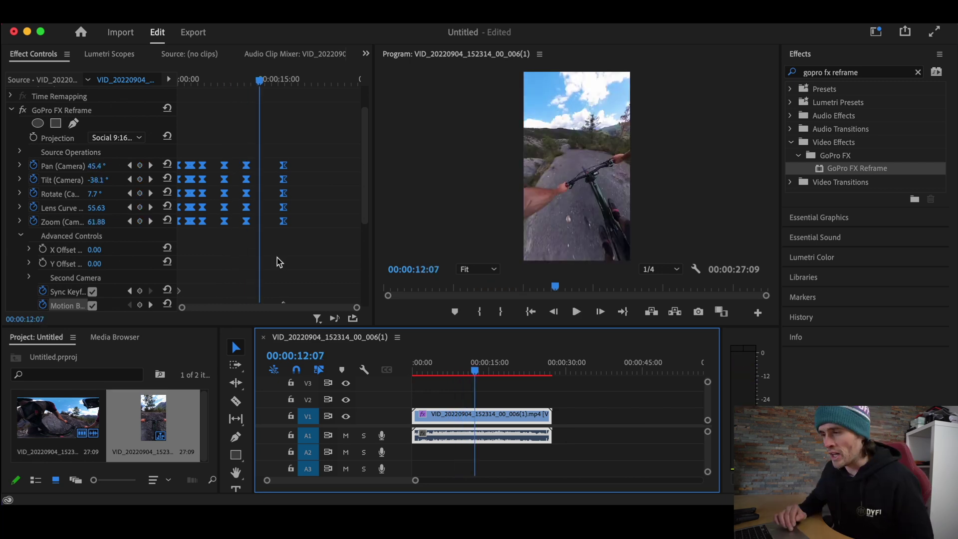
{"action": "left_click", "coordinate": [20, 165]}
{"action": "left_click_drag", "start_coordinate": [184, 228], "coordinate": [198, 245]}
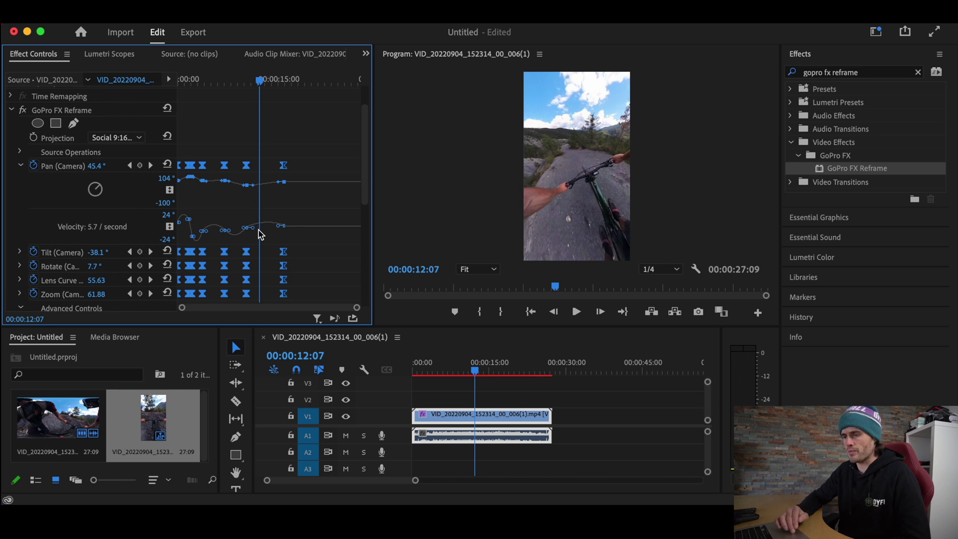
{"action": "key", "text": "shift+4"}
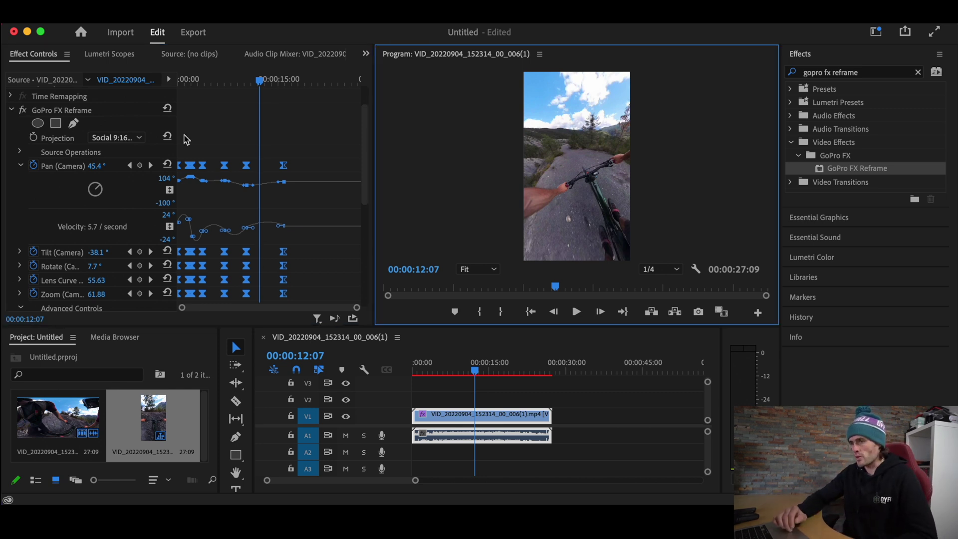
On the Export page, enable Render at Maximum Depth under the Video section's More options
{"action": "left_click", "coordinate": [194, 33]}
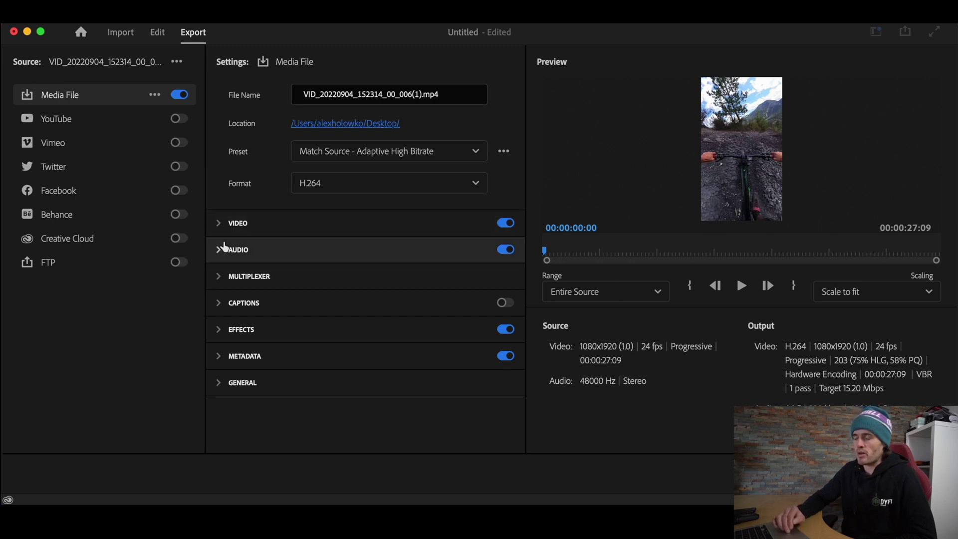
{"action": "left_click", "coordinate": [220, 224]}
{"action": "scroll", "coordinate": [349, 250], "scroll_direction": "down", "scroll_amount": 2}
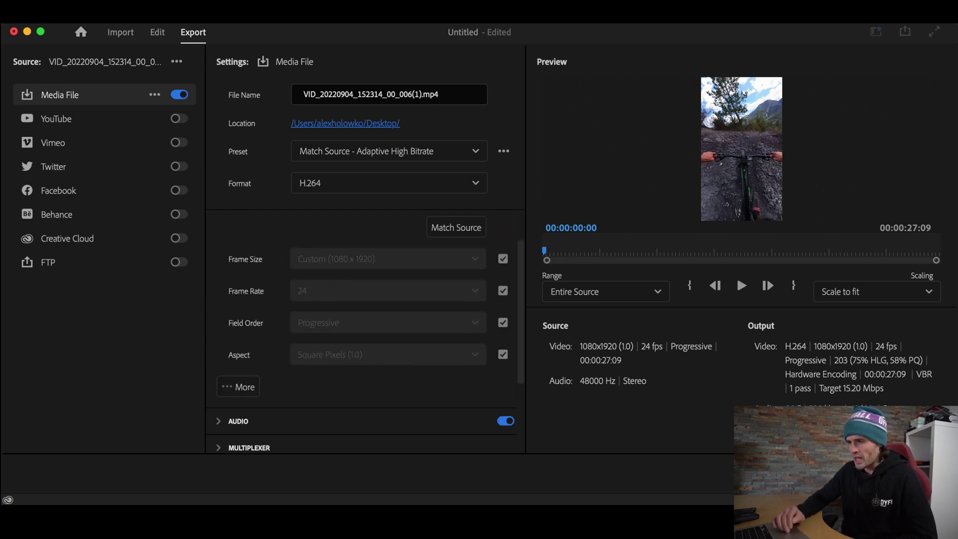
{"action": "scroll", "coordinate": [346, 334], "scroll_direction": "down", "scroll_amount": 5}
{"action": "scroll", "coordinate": [346, 333], "scroll_direction": "up", "scroll_amount": 2}
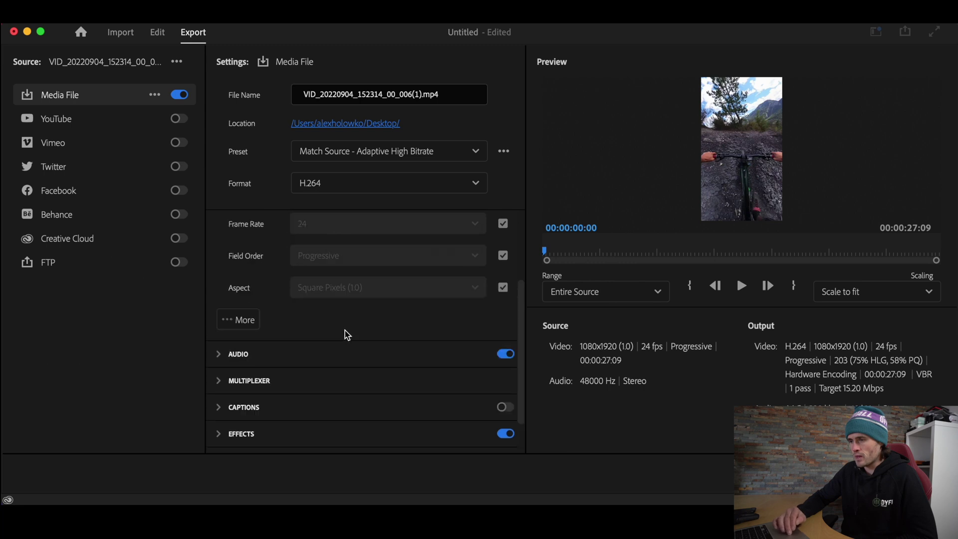
{"action": "left_click", "coordinate": [243, 321]}
{"action": "scroll", "coordinate": [293, 324], "scroll_direction": "down", "scroll_amount": 2}
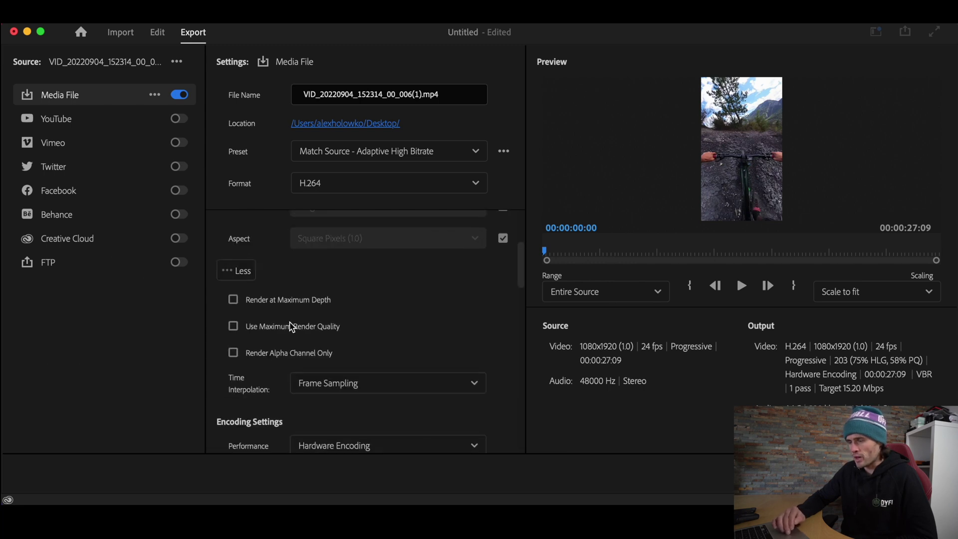
{"action": "left_click", "coordinate": [234, 300]}
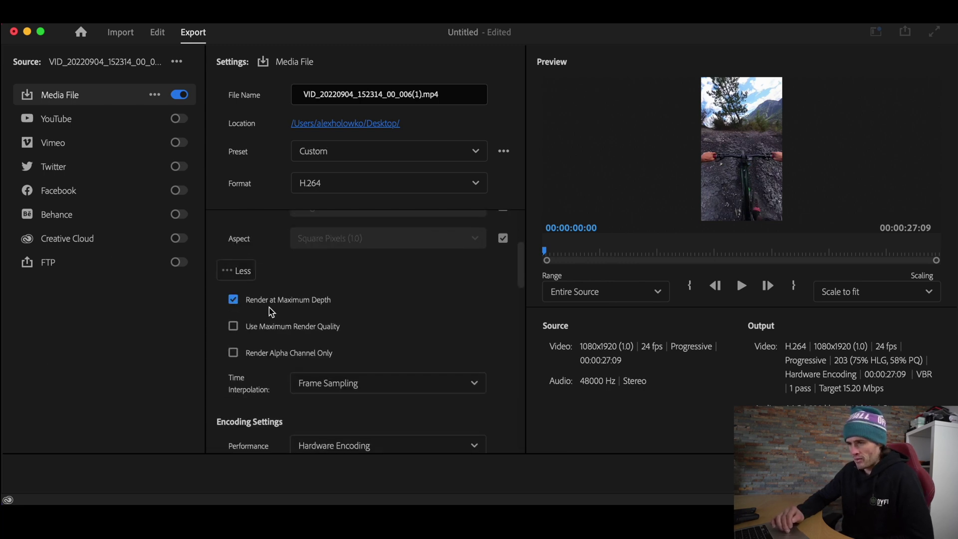
{"action": "scroll", "coordinate": [275, 347], "scroll_direction": "down", "scroll_amount": 5}
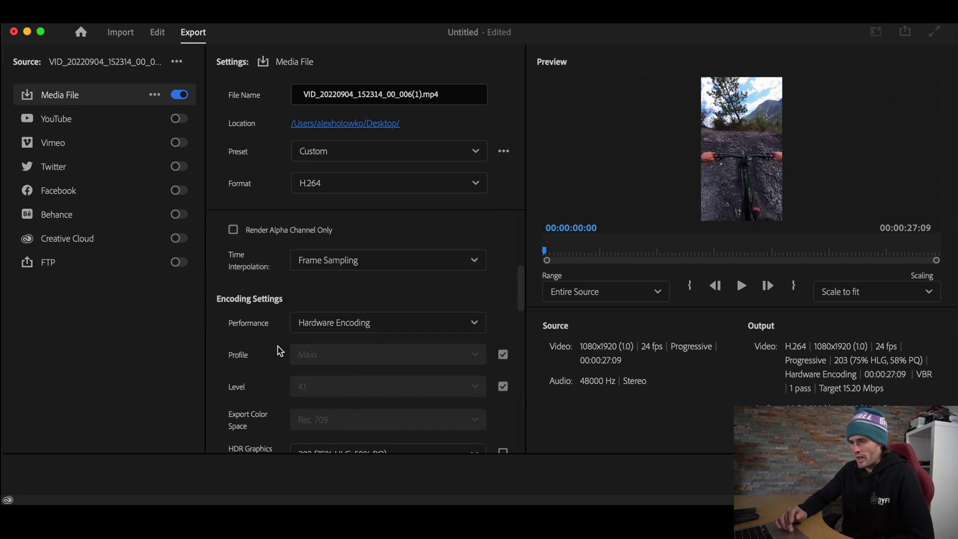
{"action": "scroll", "coordinate": [279, 349], "scroll_direction": "down", "scroll_amount": 6}
{"action": "scroll", "coordinate": [279, 351], "scroll_direction": "down", "scroll_amount": 10}
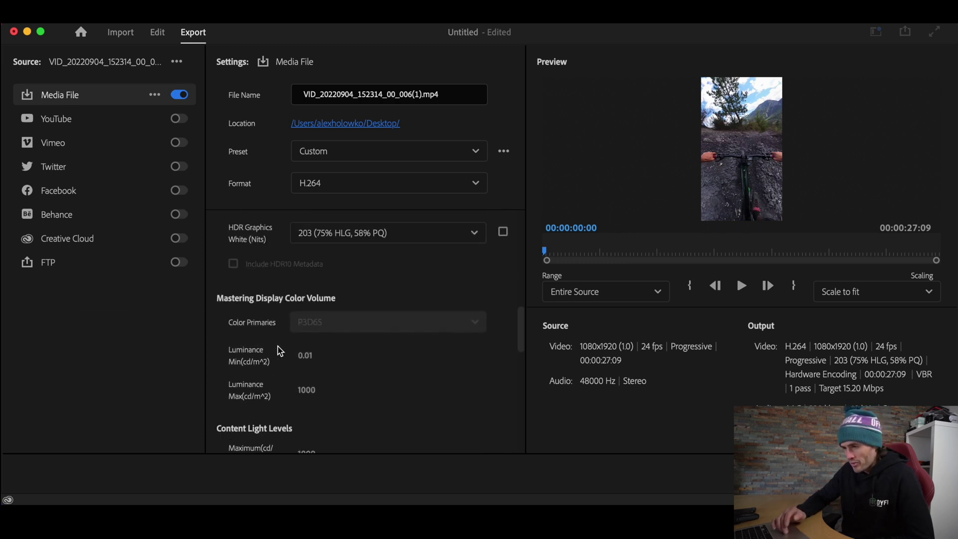
{"action": "scroll", "coordinate": [277, 351], "scroll_direction": "down", "scroll_amount": 2}
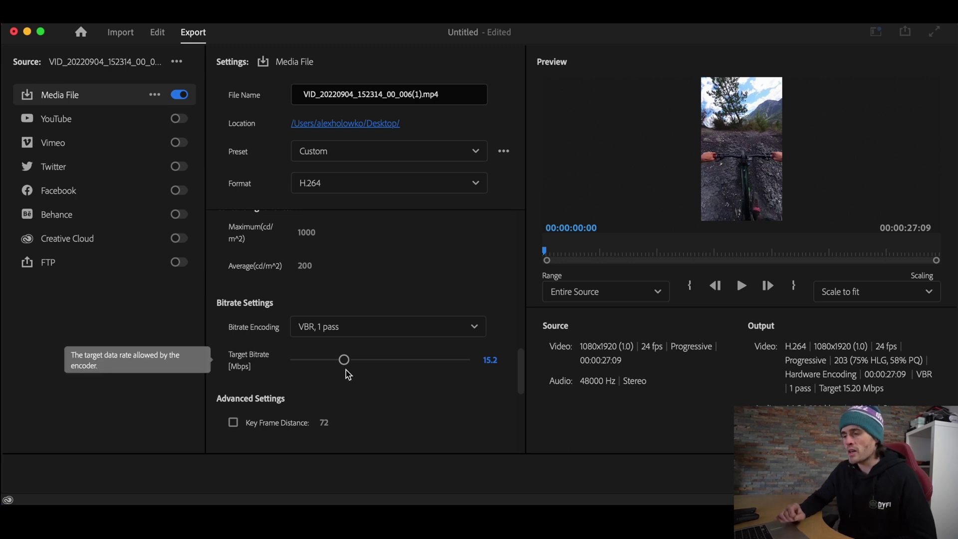
Set the H.264 target bitrate to 40 Mbps
{"action": "left_click_drag", "start_coordinate": [344, 359], "coordinate": [439, 369]}
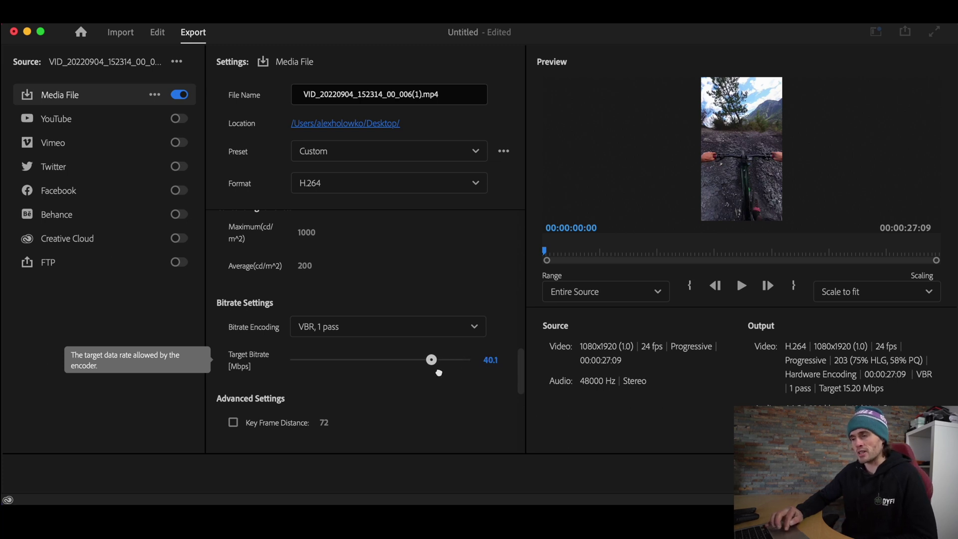
{"action": "left_click", "coordinate": [490, 359]}
{"action": "key", "text": "BackSpace"}
{"action": "key", "text": "BackSpace"}
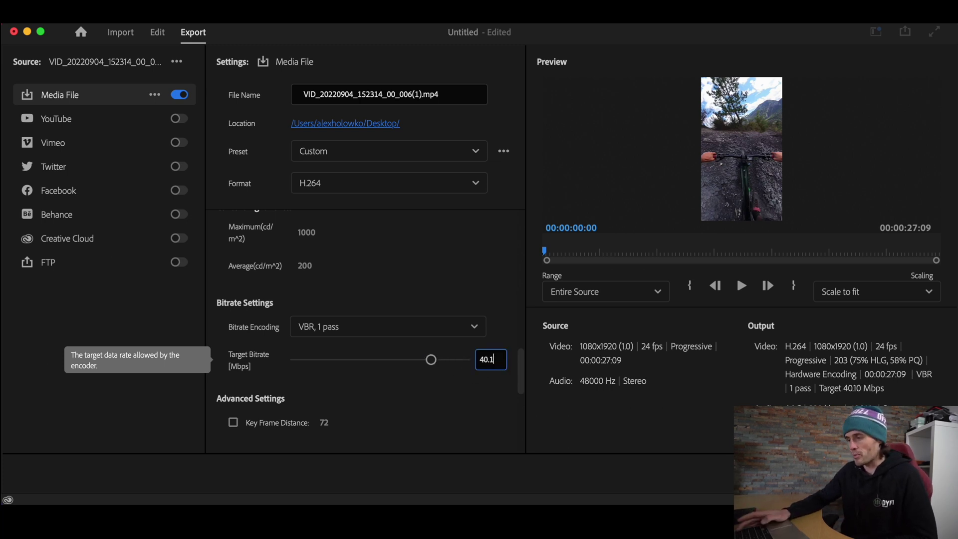
{"action": "key", "text": "Return"}
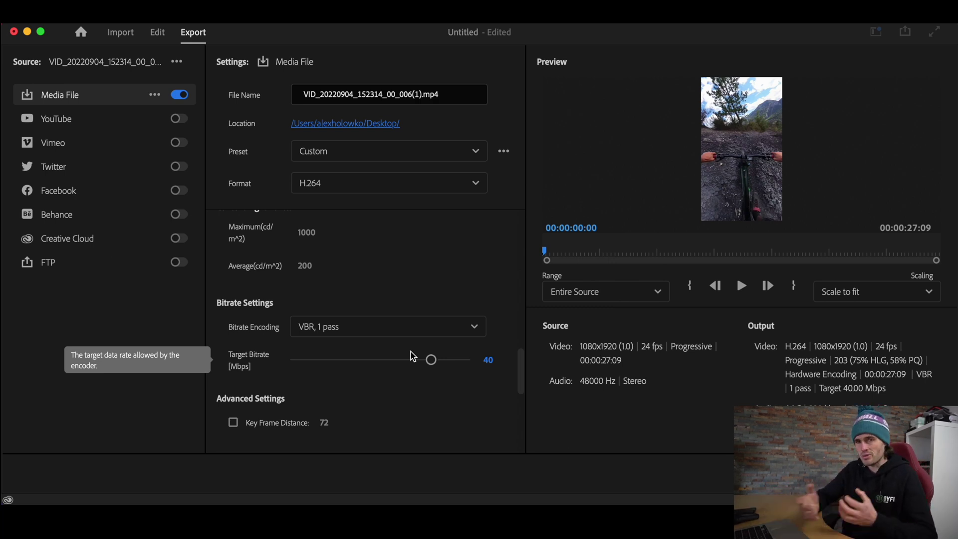
Change Bitrate Encoding to VBR, 2 pass
{"action": "scroll", "coordinate": [253, 327], "scroll_direction": "up", "scroll_amount": 10}
{"action": "scroll", "coordinate": [252, 327], "scroll_direction": "down", "scroll_amount": 15}
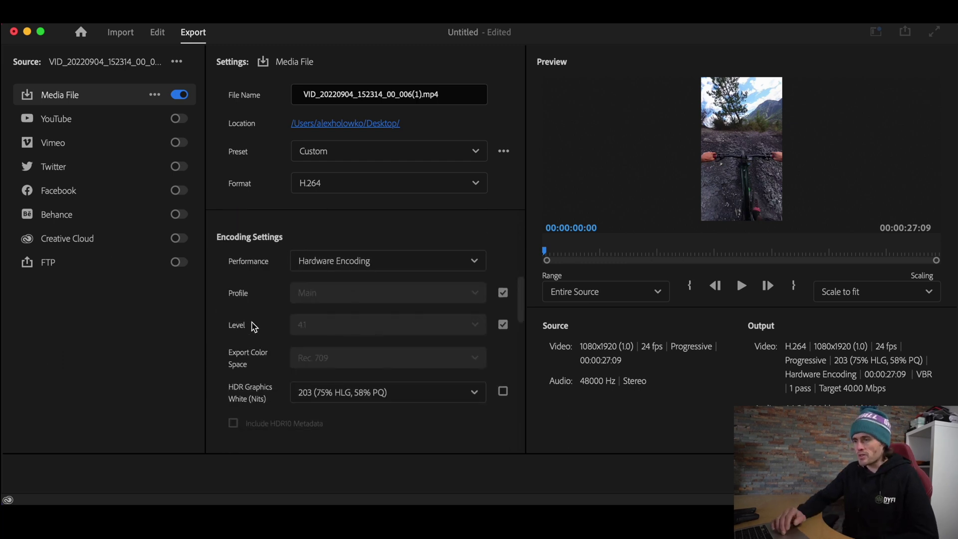
{"action": "scroll", "coordinate": [257, 295], "scroll_direction": "up", "scroll_amount": 3}
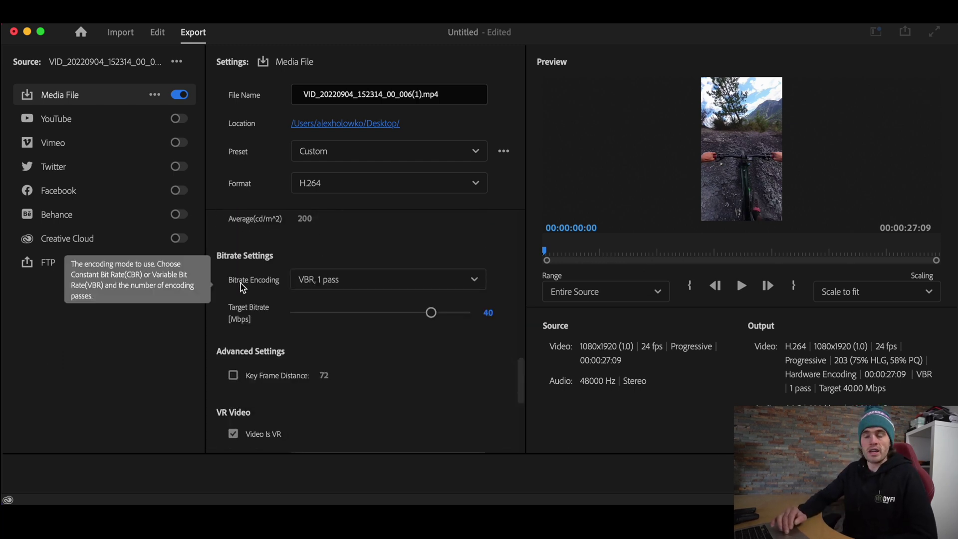
{"action": "left_click", "coordinate": [331, 280]}
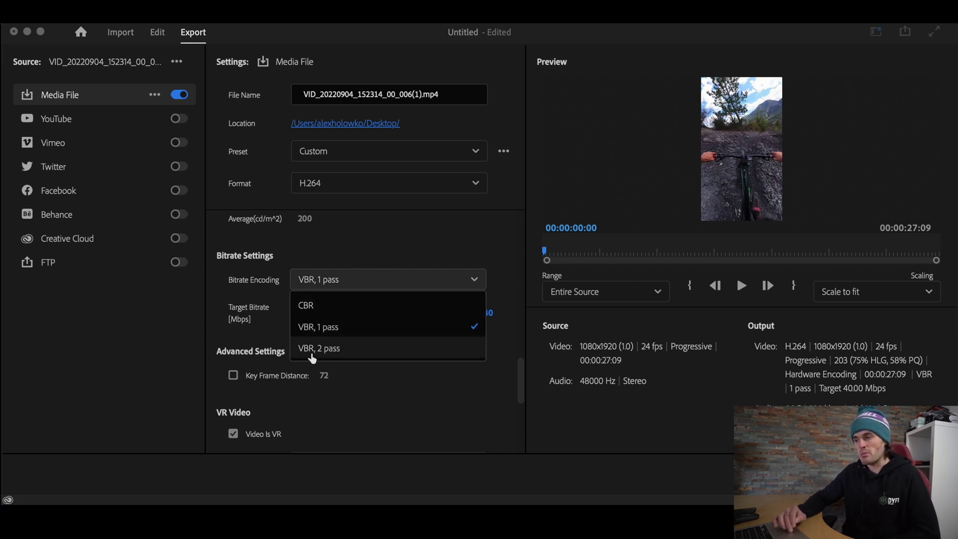
{"action": "left_click", "coordinate": [325, 350]}
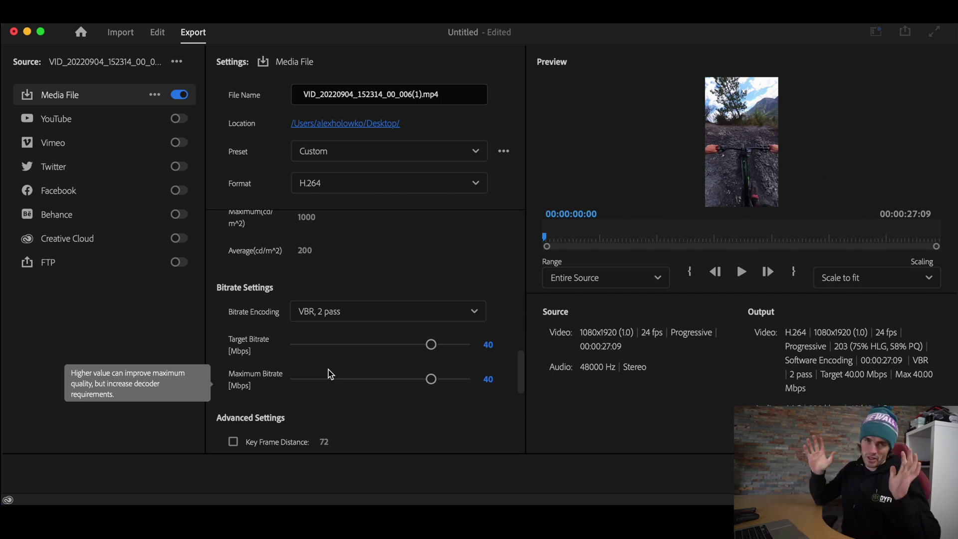
Name the output file 'Vid Test' and begin encoding the H.264 export
{"action": "left_click", "coordinate": [388, 95]}
{"action": "type", "text": "Vid Test"}
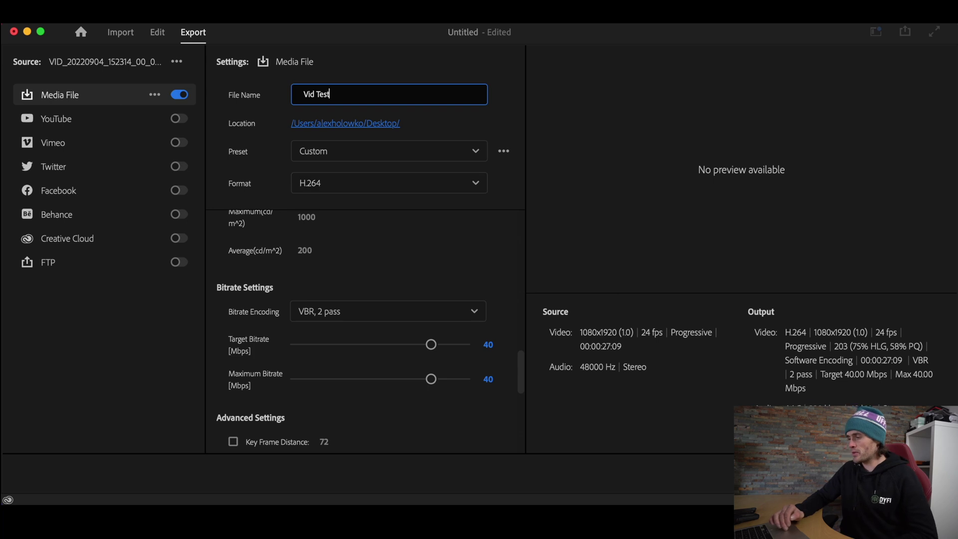
{"action": "key", "text": "Return"}
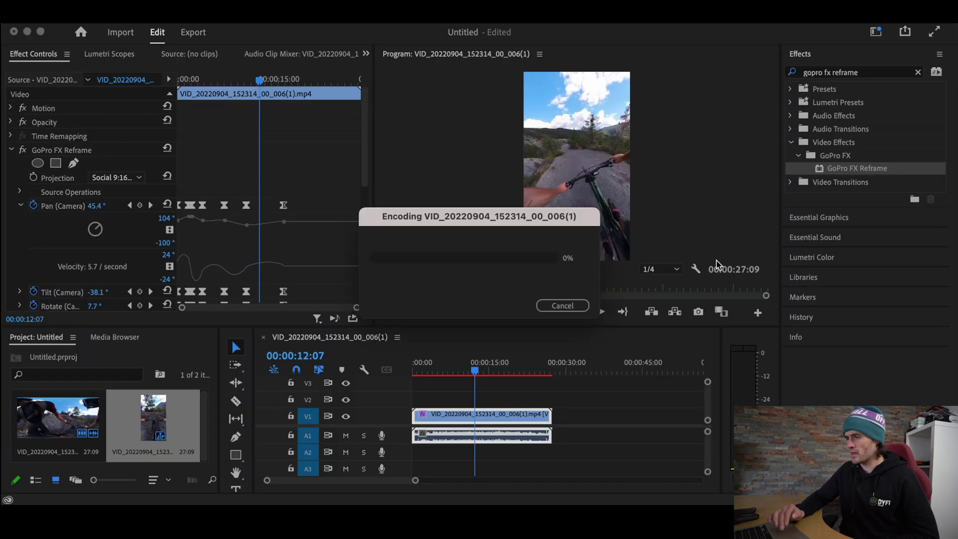